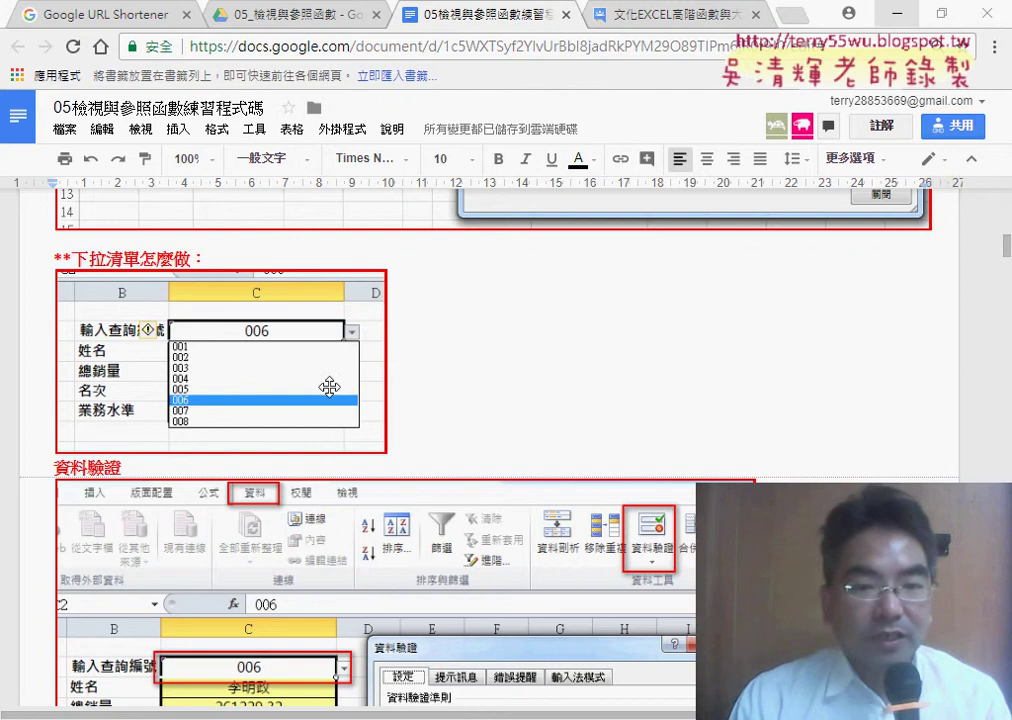
# Enlarge the drop-down list screenshot under 下拉清單怎麼做, then switch to the Excel workbook.
pyautogui.click(379, 436)
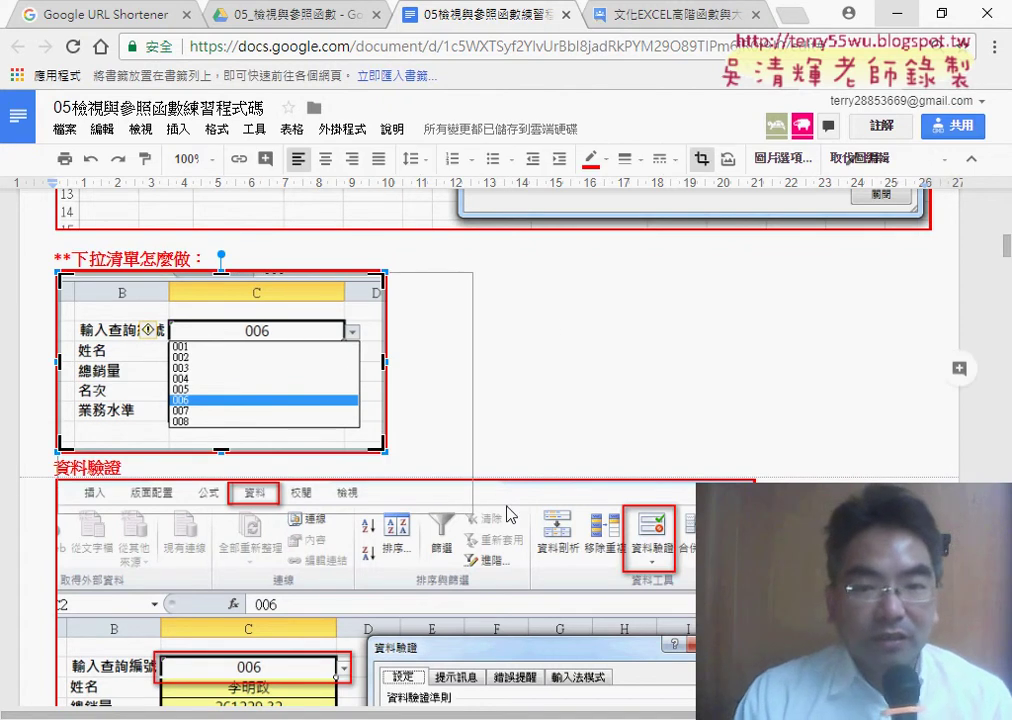
pyautogui.moveTo(384, 451); pyautogui.dragTo(474, 514)
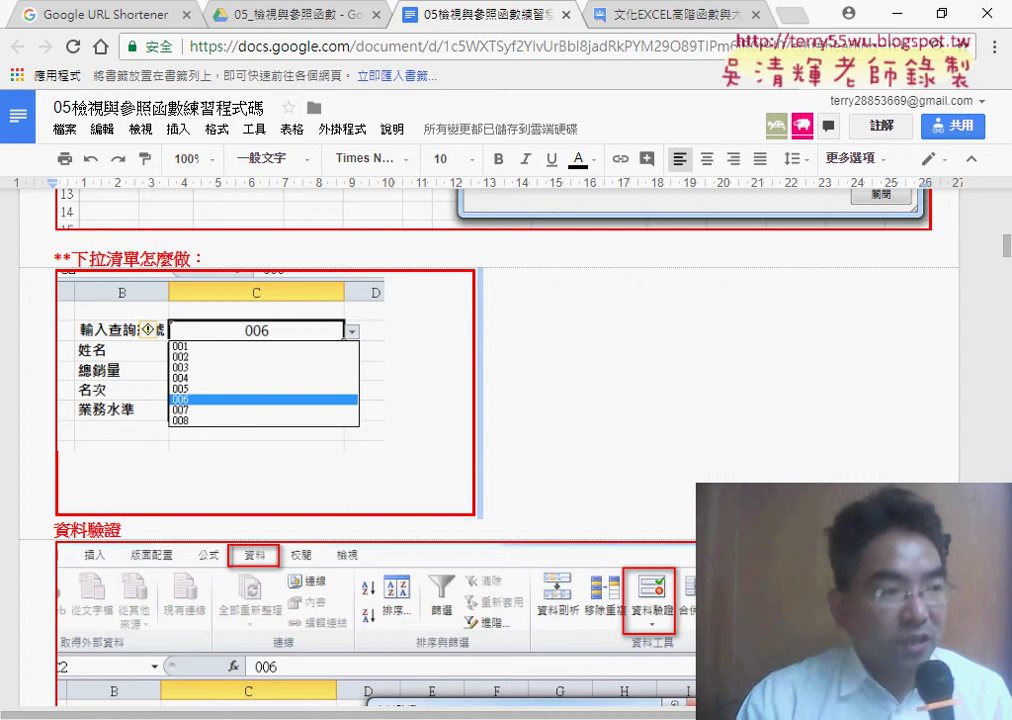
pyautogui.click(555, 587)
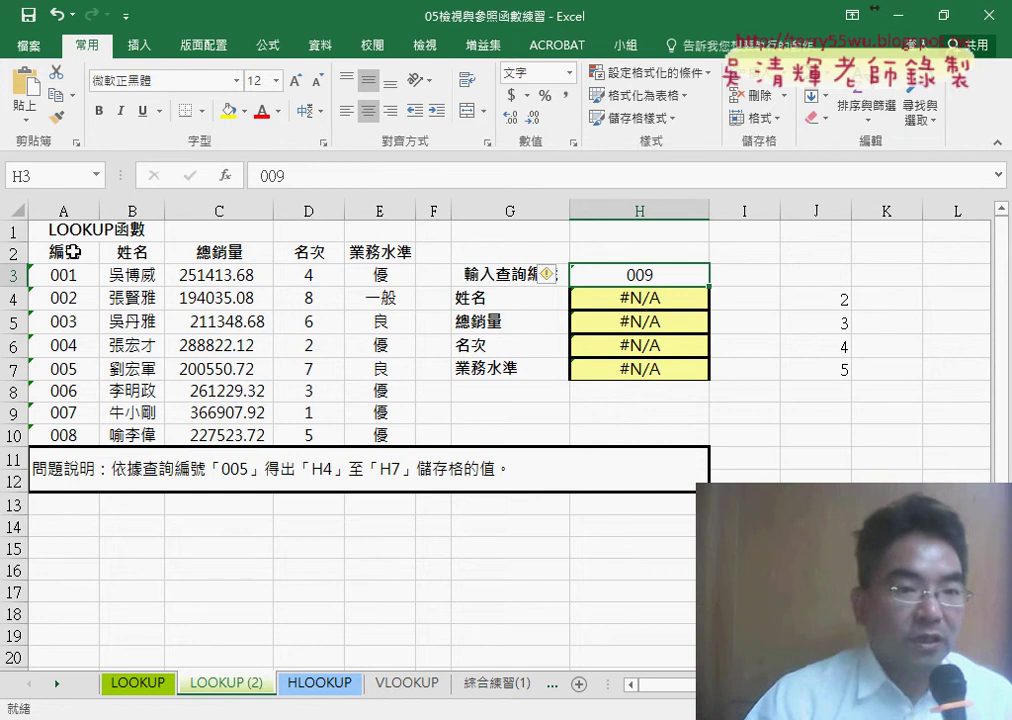
# Select A2:A10, the 編號 header plus IDs 001 through 008.
pyautogui.moveTo(65, 275); pyautogui.dragTo(68, 434)
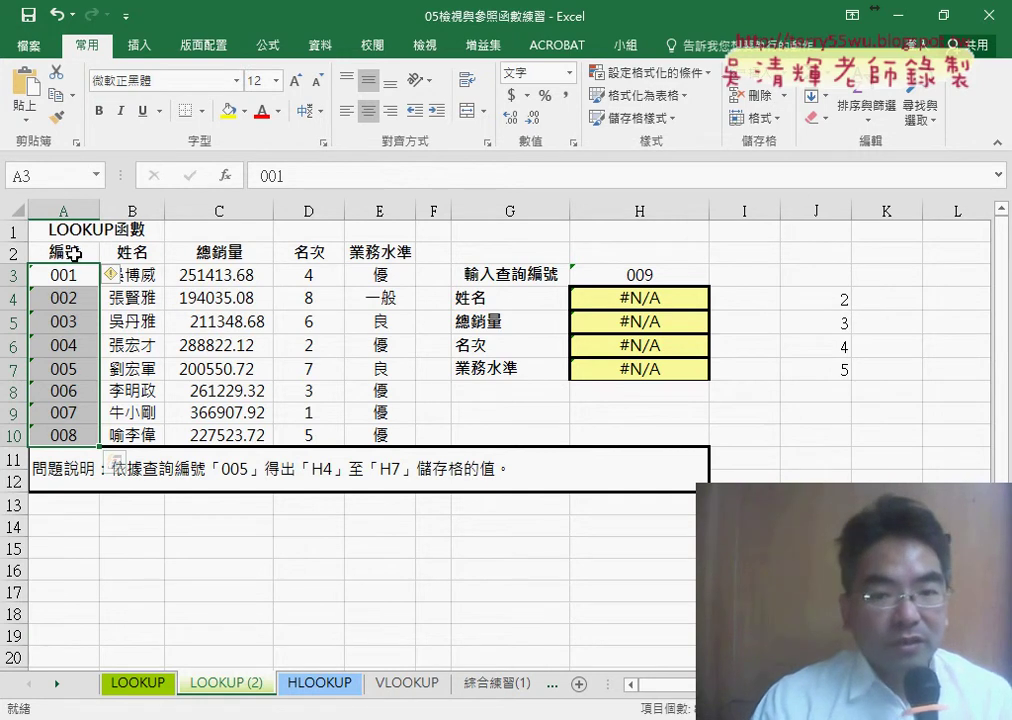
pyautogui.moveTo(73, 253); pyautogui.dragTo(72, 435)
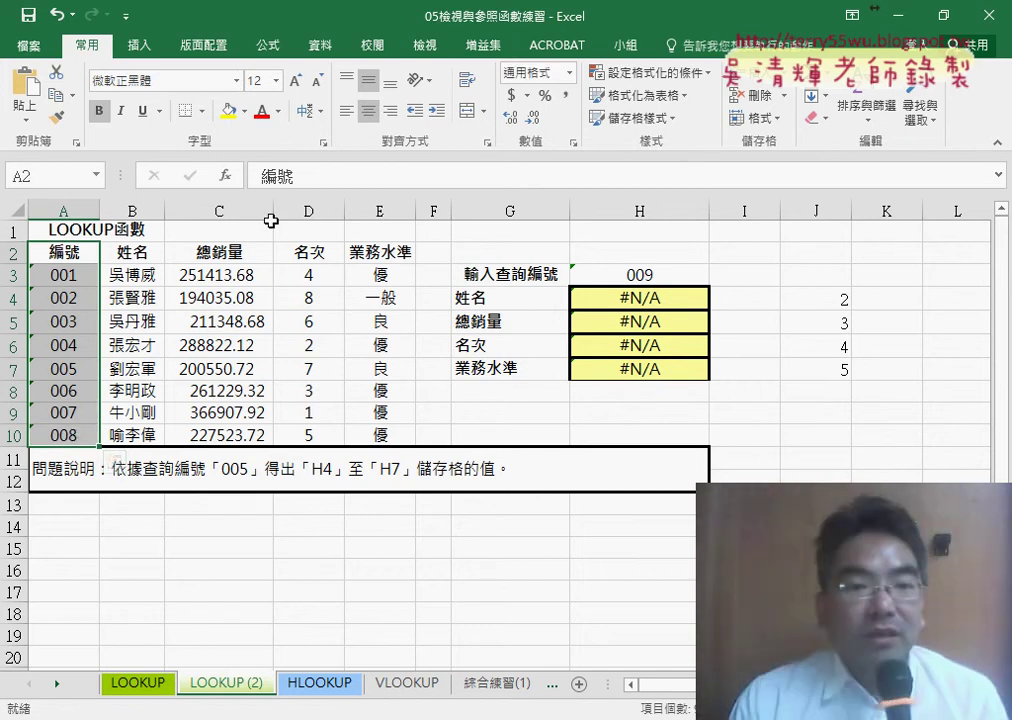
# Create the name 編號 from the selection's top row.
pyautogui.click(267, 45)
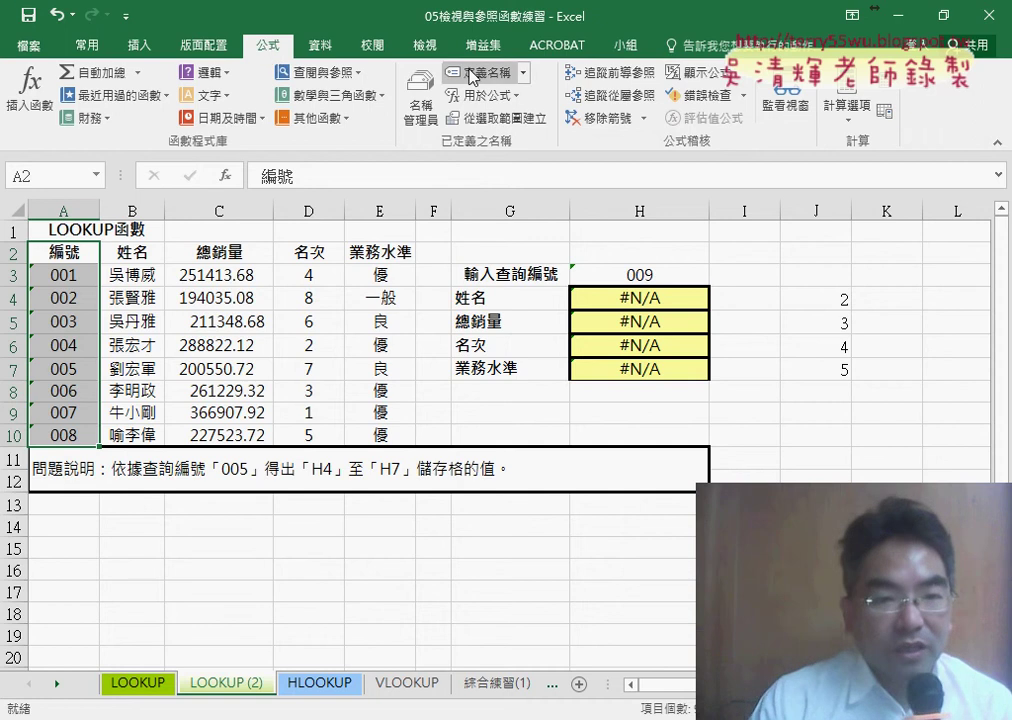
pyautogui.click(500, 118)
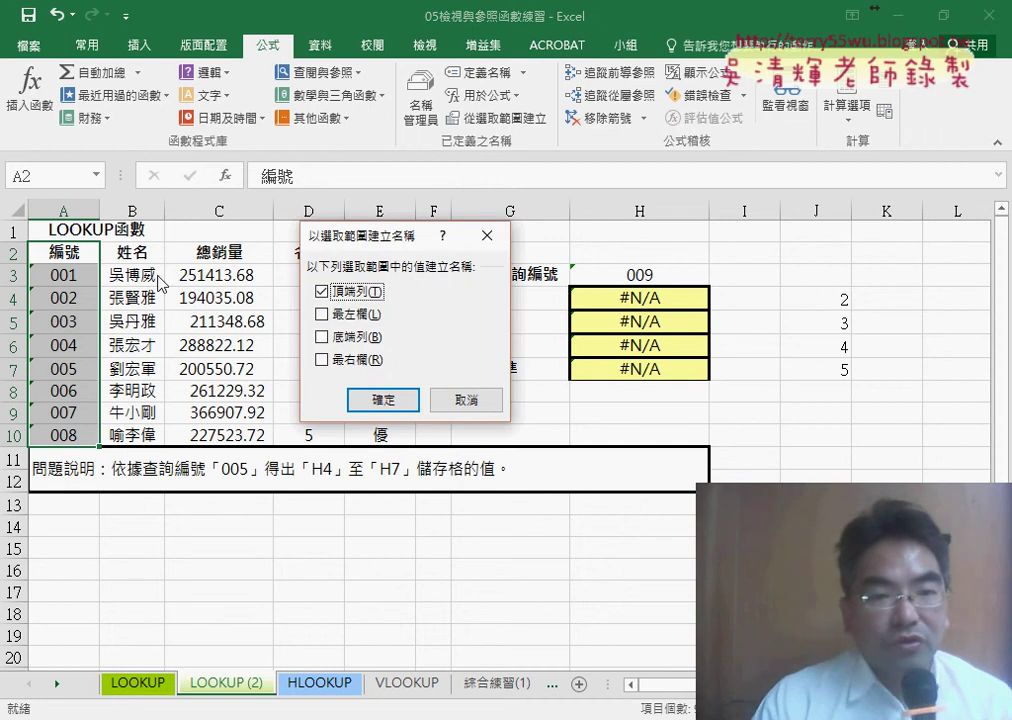
pyautogui.click(383, 399)
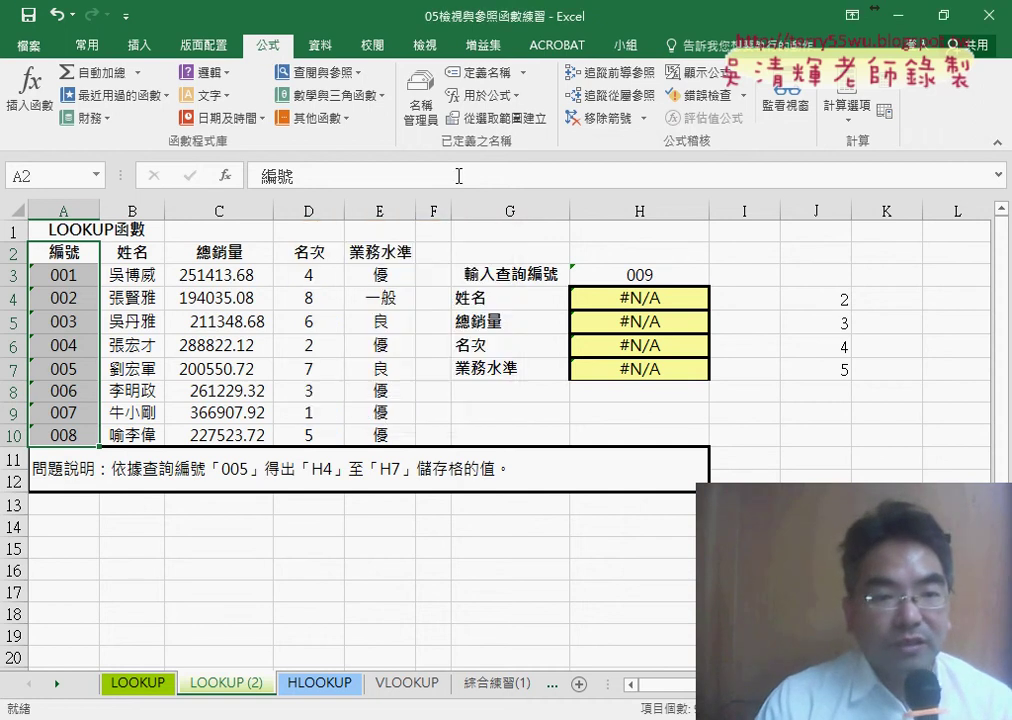
# Verify in Name Manager that 編號 refers to 'LOOKUP (2)'!$A$3:$A$10.
pyautogui.click(421, 105)
pyautogui.click(192, 232)
pyautogui.click(348, 476)
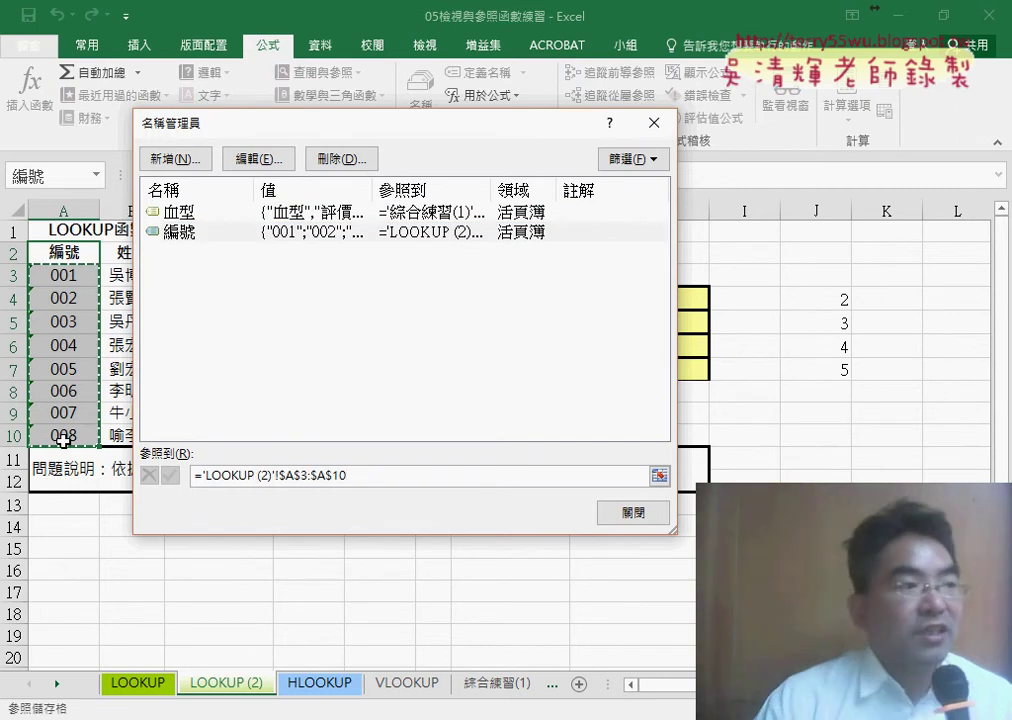
pyautogui.click(633, 514)
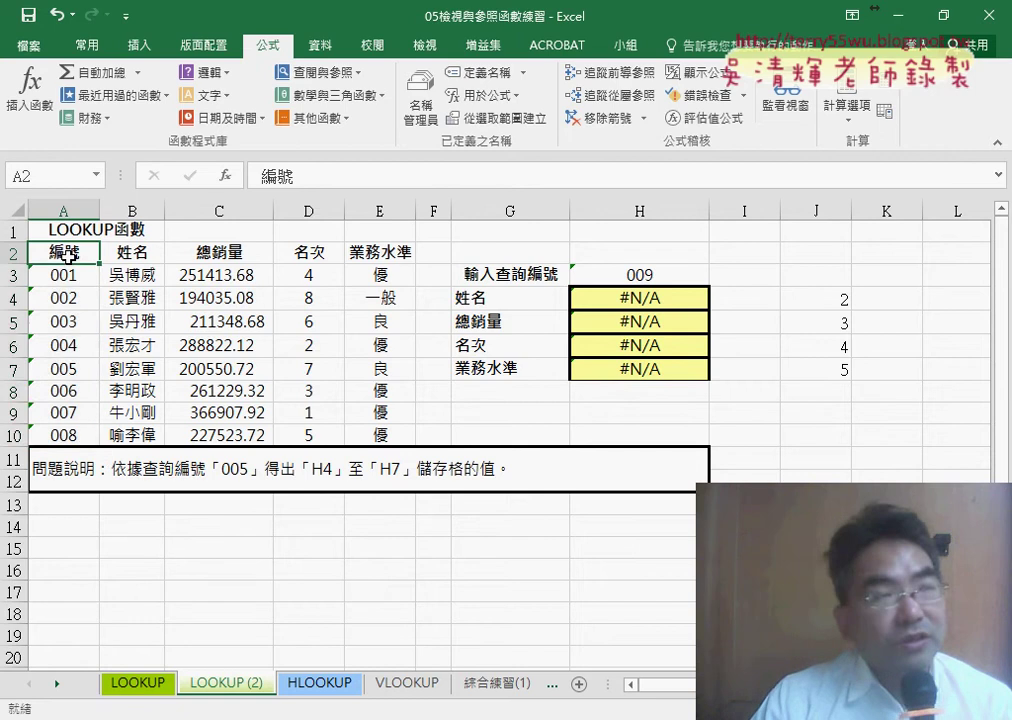
# Select the IDs A3:A10, then query cell H3, and show the Data tools.
pyautogui.moveTo(66, 275); pyautogui.dragTo(70, 432)
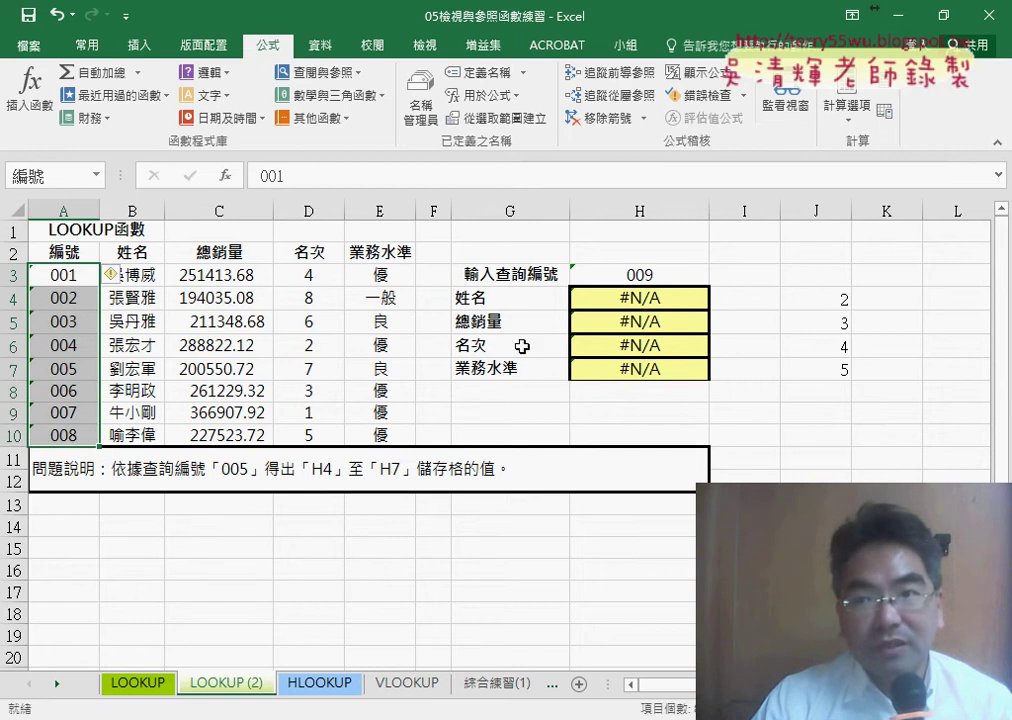
pyautogui.click(645, 275)
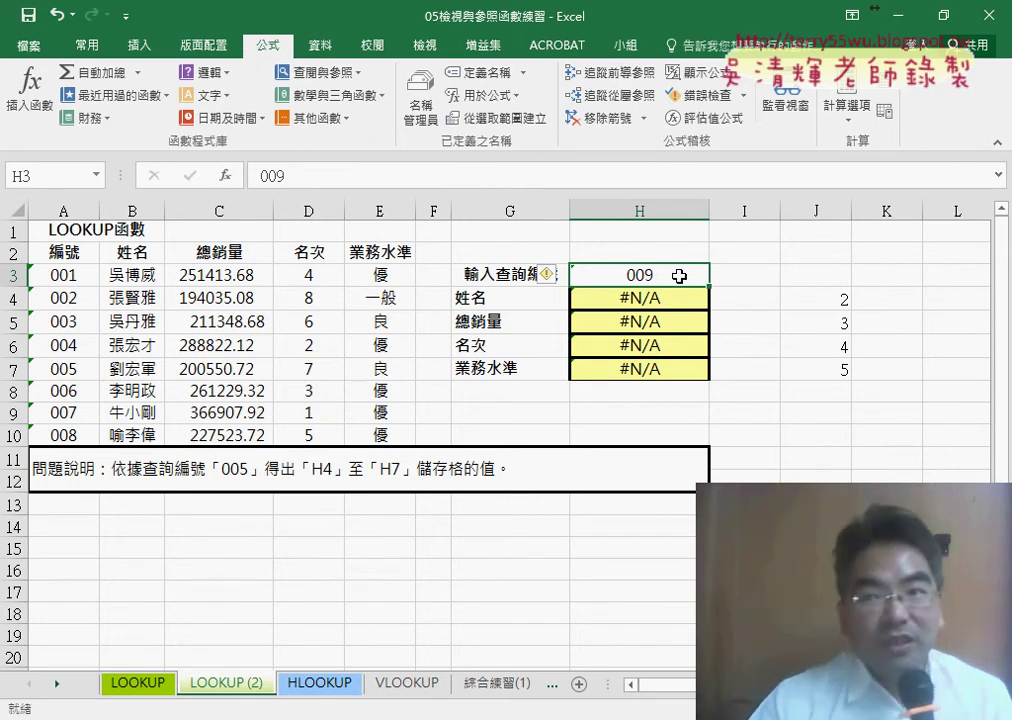
pyautogui.click(321, 46)
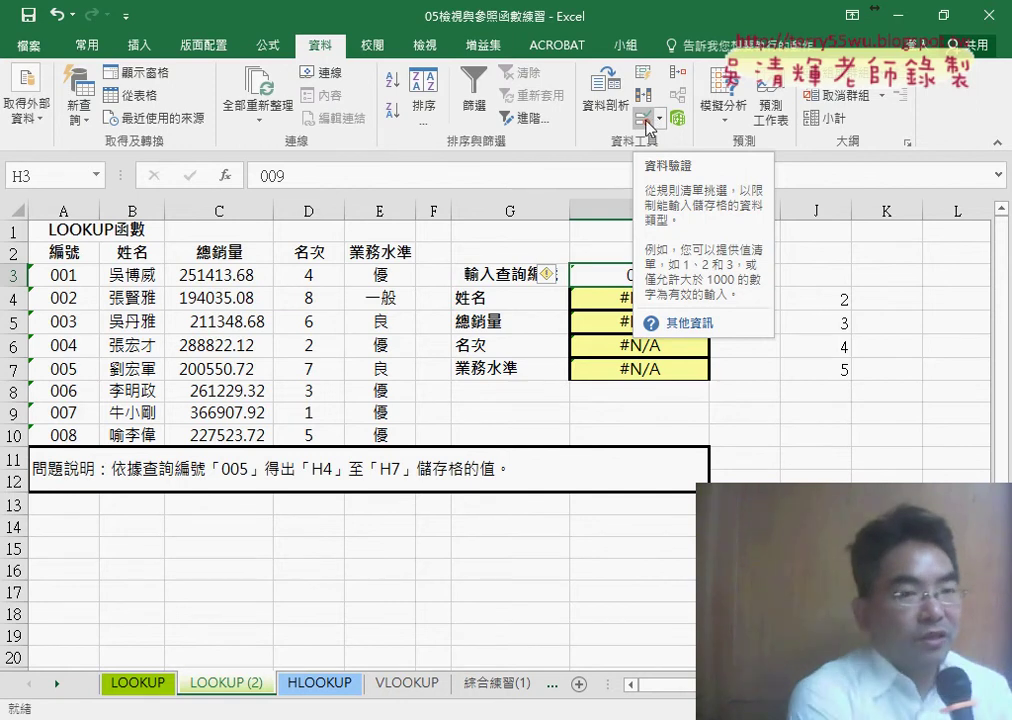
# Open Data Validation for H3 and annotate H3 and the Allow setting on screen.
pyautogui.click(648, 127)
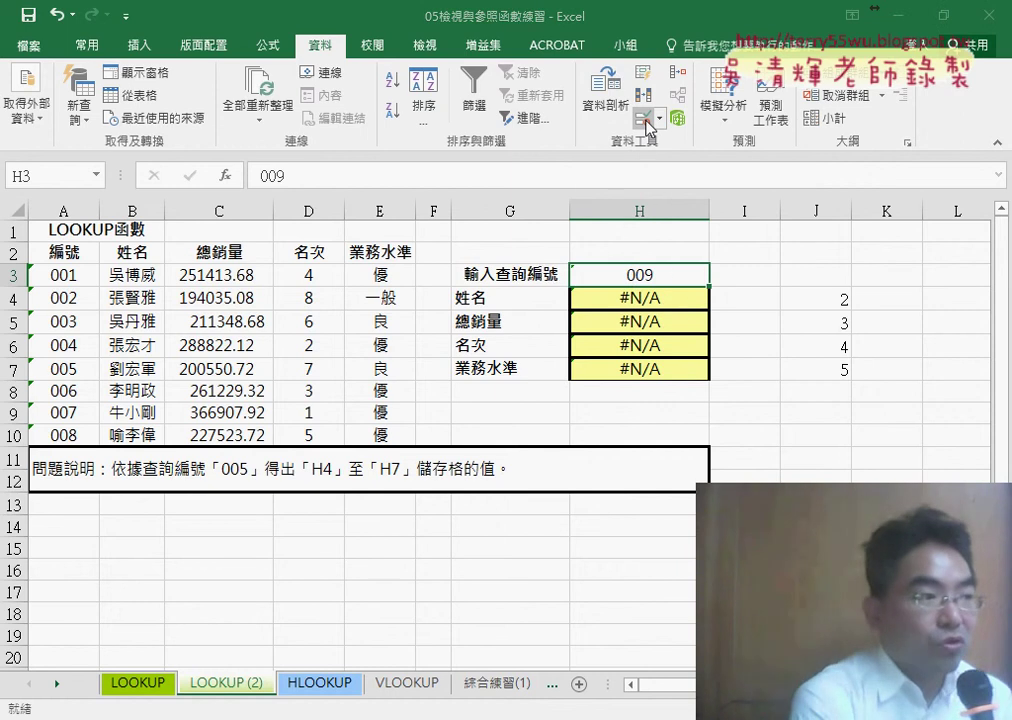
pyautogui.moveTo(386, 160); pyautogui.dragTo(268, 158)
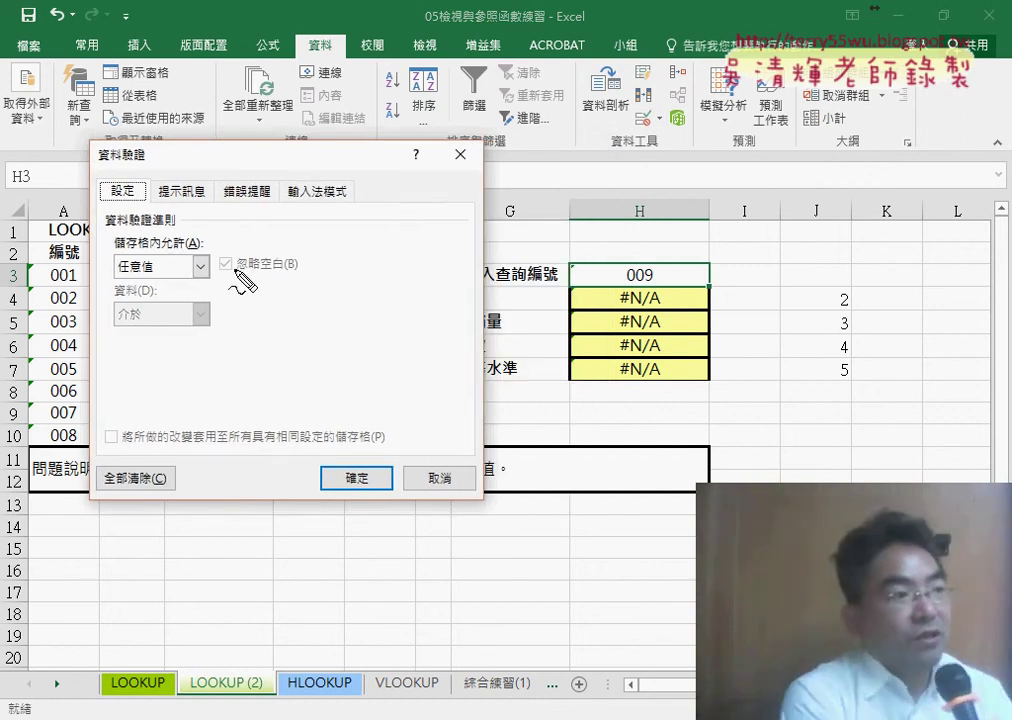
pyautogui.moveTo(631, 295)
pyautogui.mouseDown()
pyautogui.moveTo(587, 273)
pyautogui.moveTo(695, 278)
pyautogui.mouseUp()
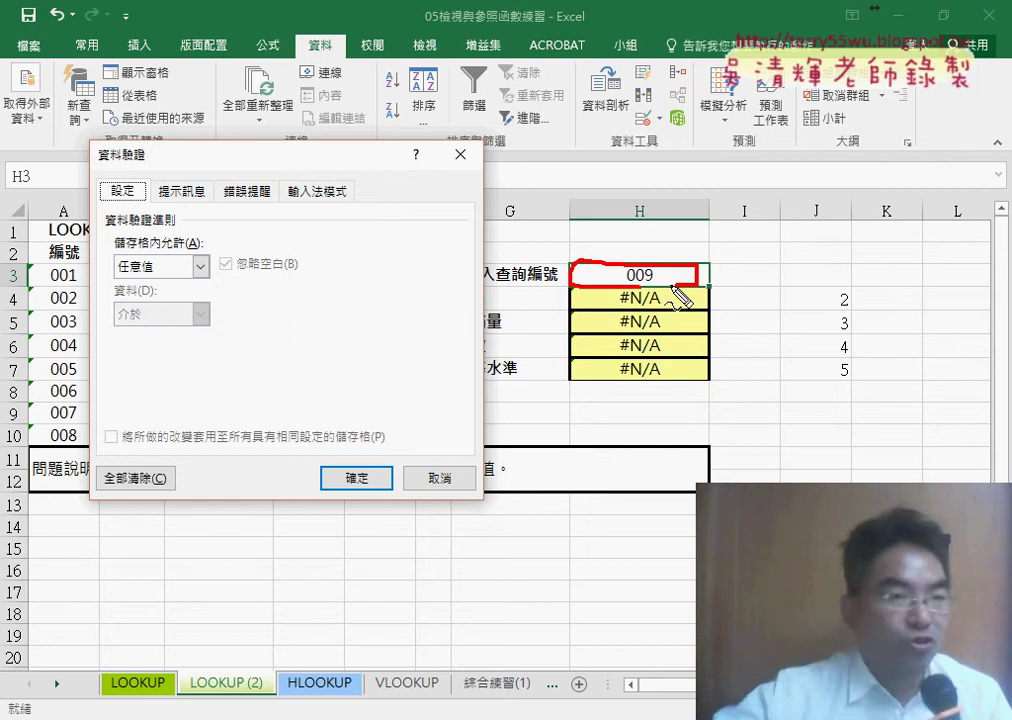
pyautogui.moveTo(190, 271)
pyautogui.mouseDown()
pyautogui.moveTo(115, 276)
pyautogui.moveTo(204, 282)
pyautogui.mouseUp()
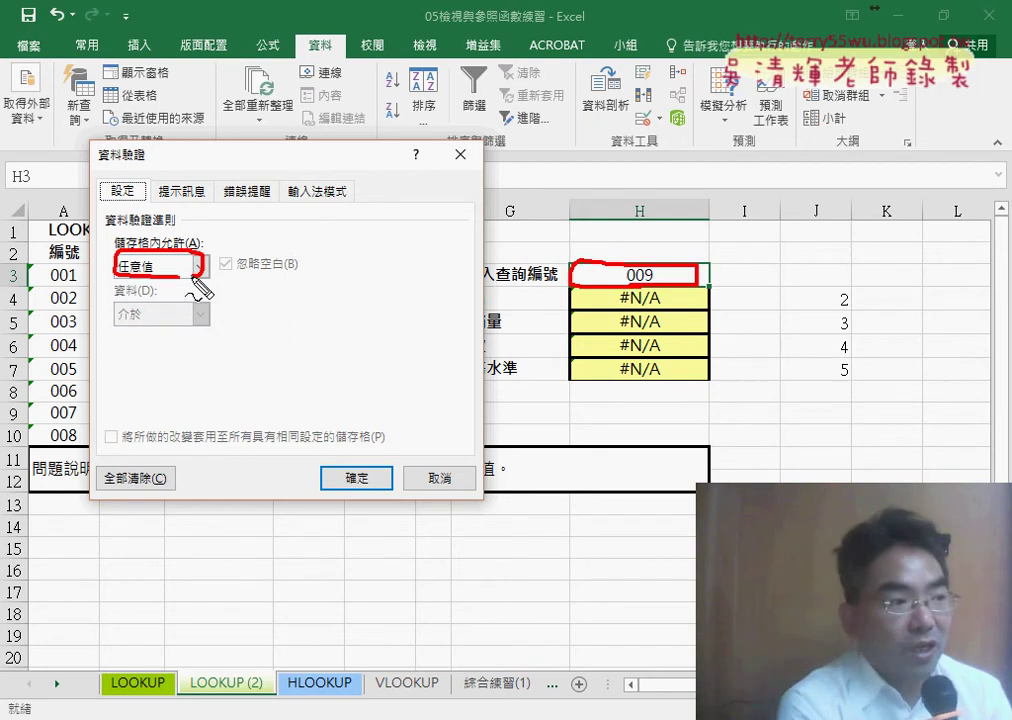
pyautogui.press('Escape')
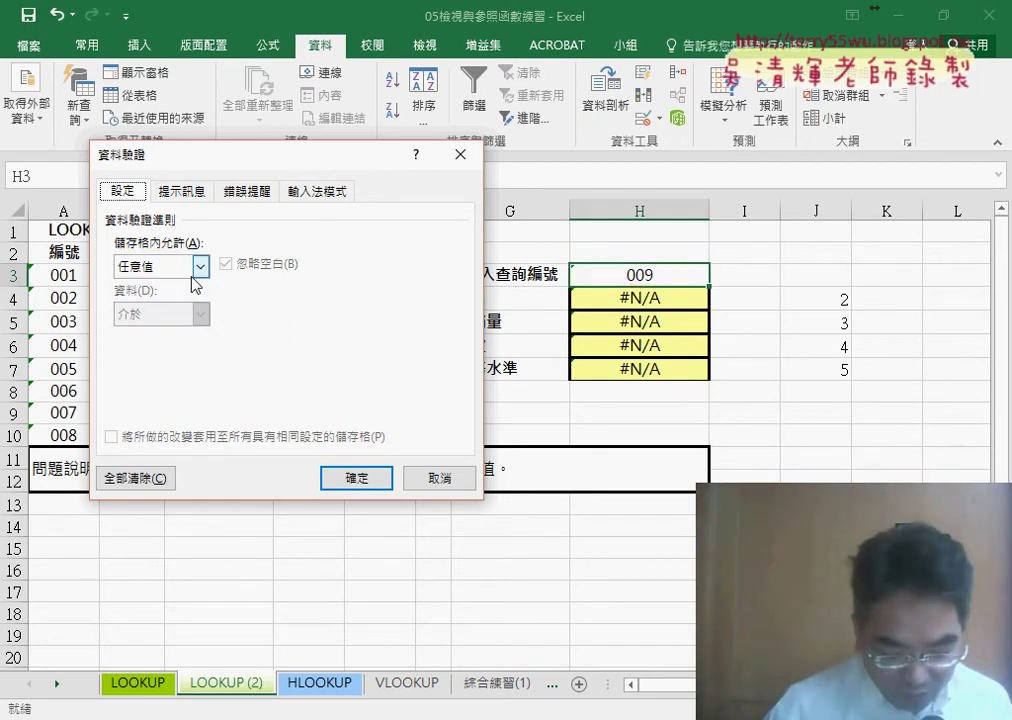
# Set Allow to 清單 (List) and put the cursor in the Source box.
pyautogui.click(199, 267)
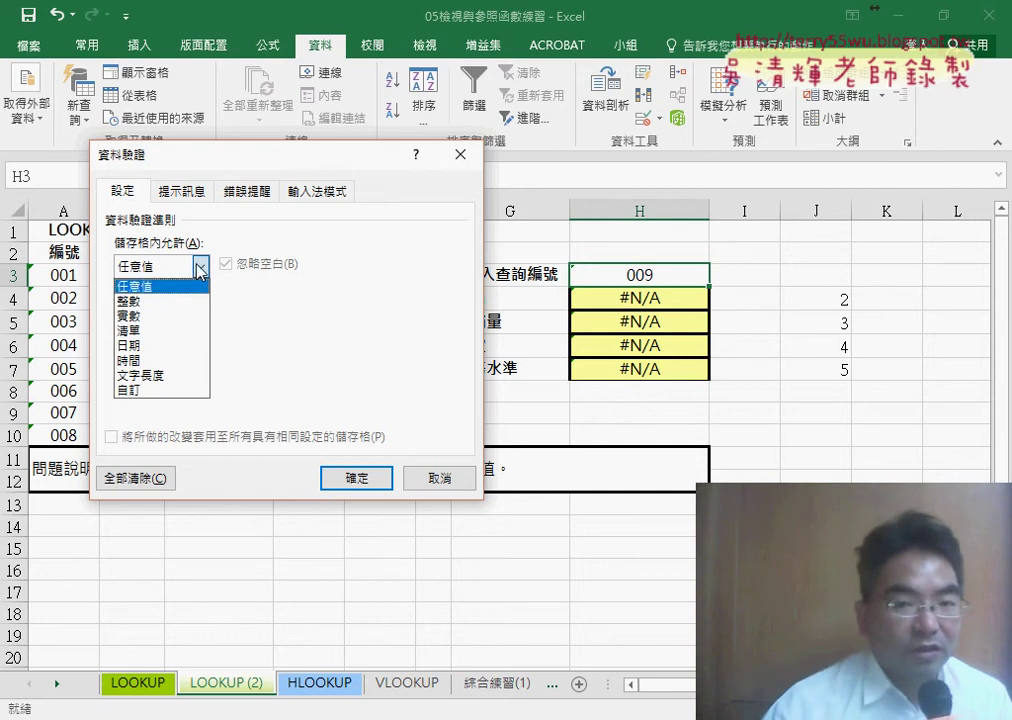
pyautogui.click(176, 333)
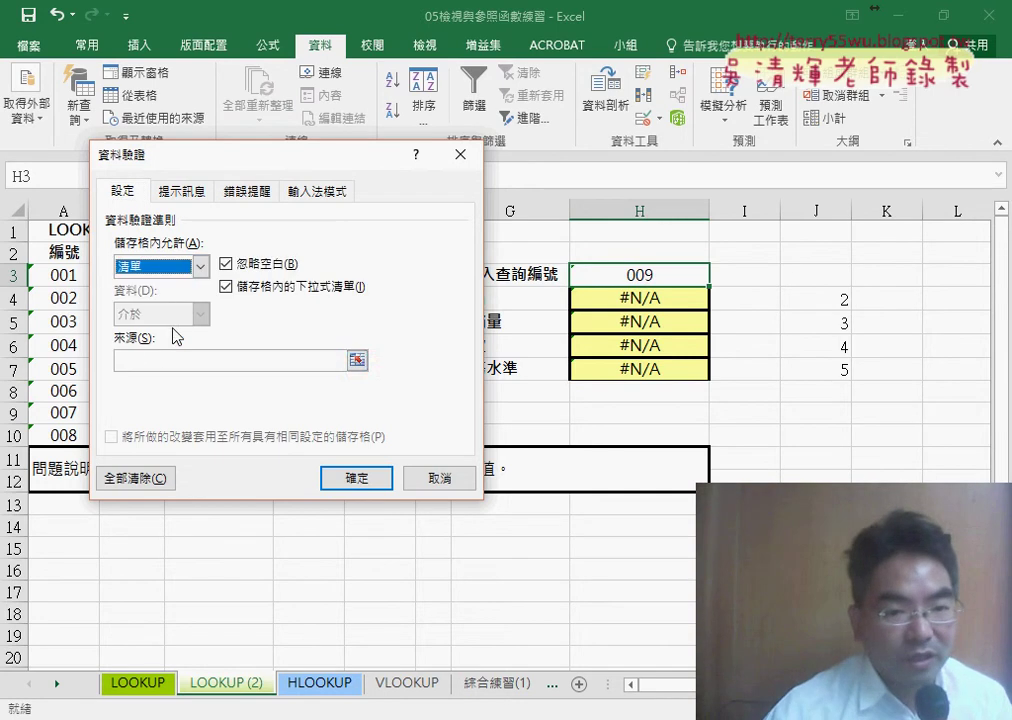
pyautogui.click(140, 360)
pyautogui.moveTo(215, 165); pyautogui.dragTo(270, 165)
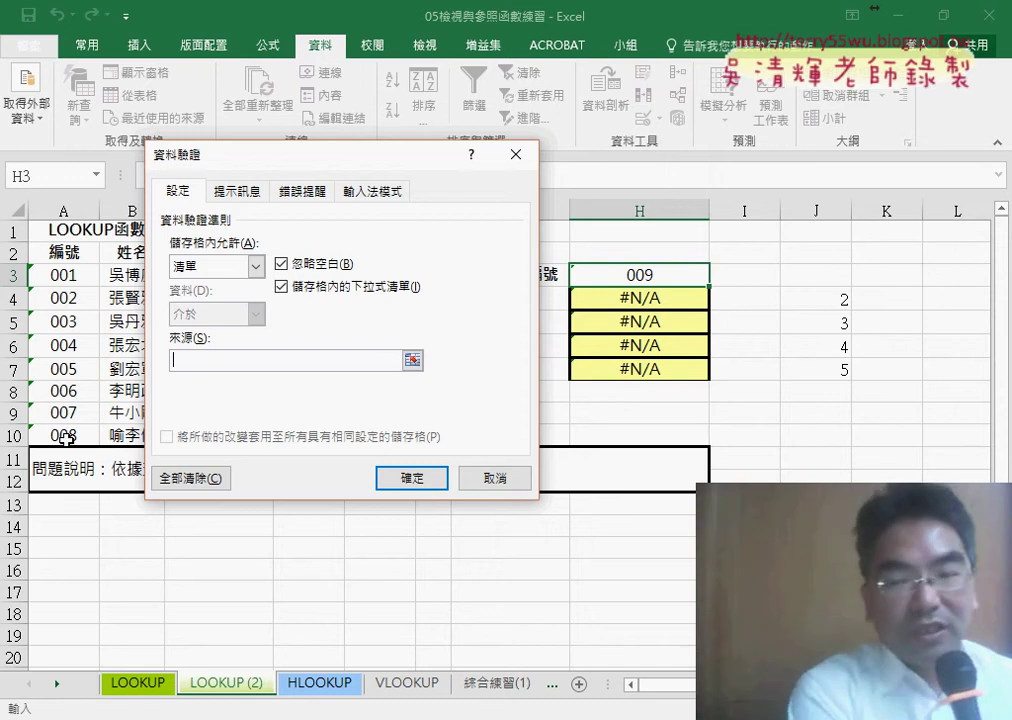
# Paste the name 編號 as the list source, giving =編號.
pyautogui.press('F3')
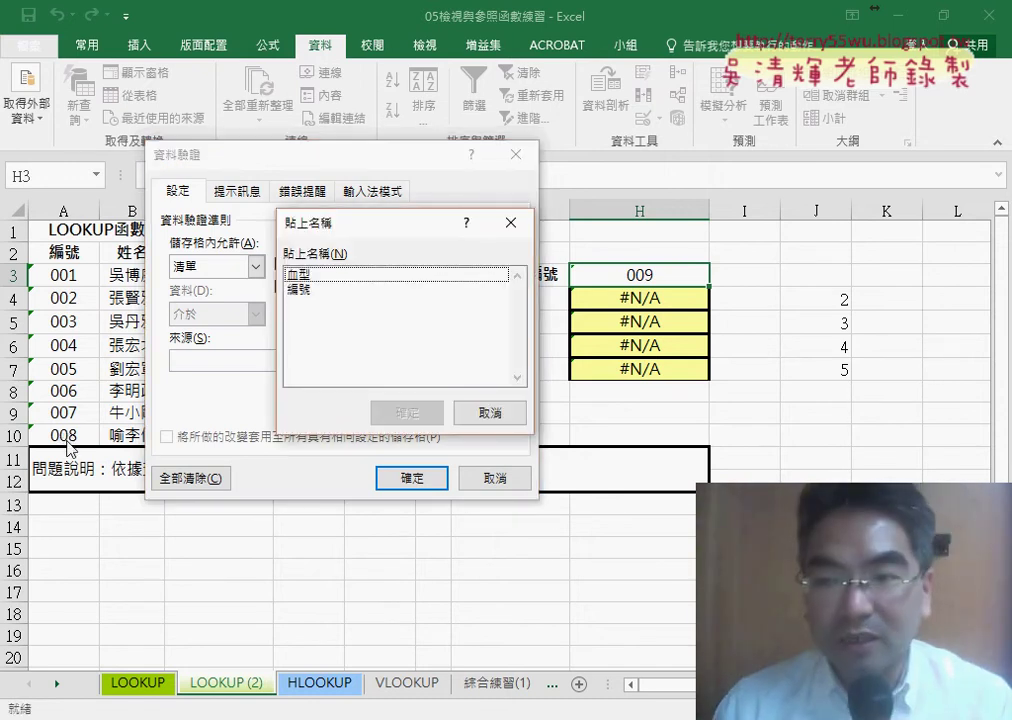
pyautogui.click(314, 292)
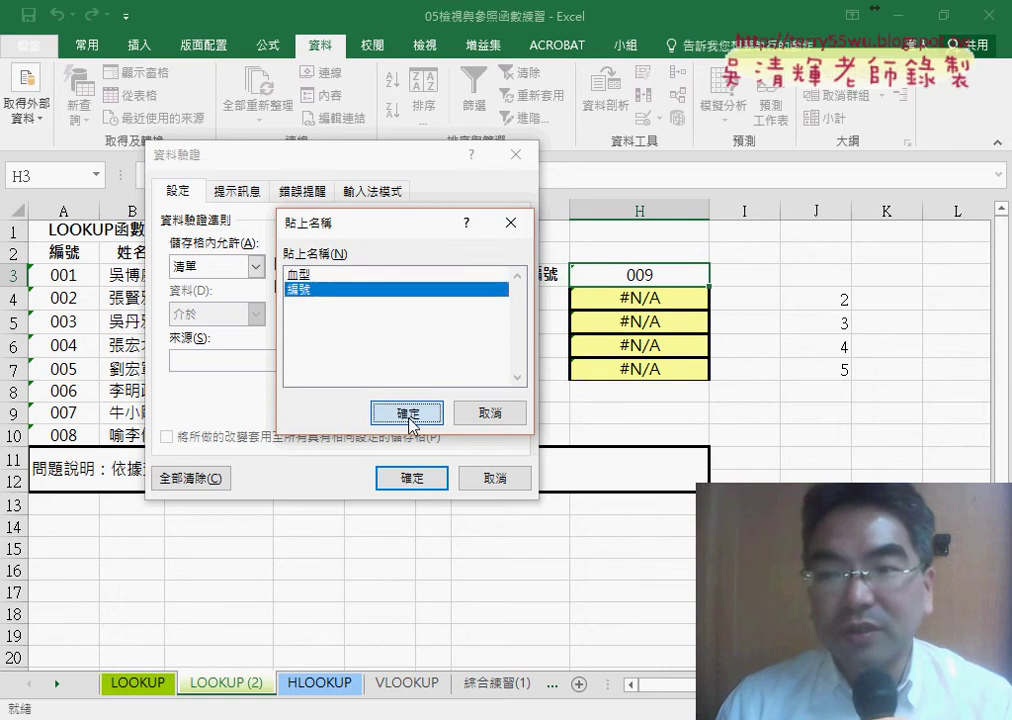
pyautogui.click(395, 412)
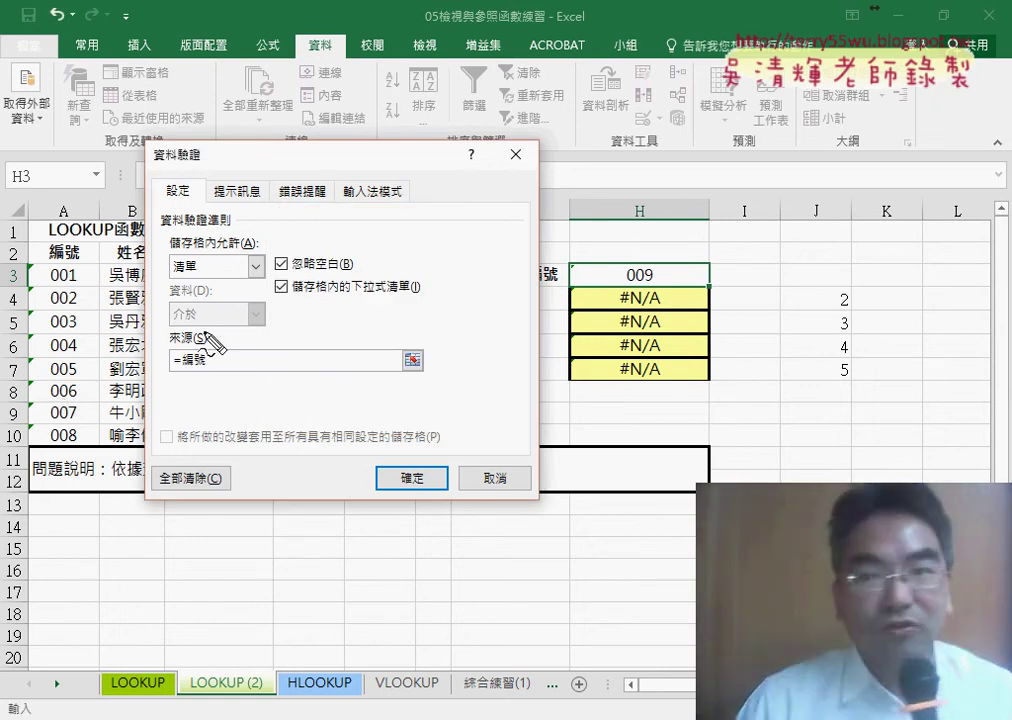
# Annotate the =編號 source, H3 and IDs A3:A10, then confirm the list rule.
pyautogui.moveTo(205, 345)
pyautogui.mouseDown()
pyautogui.moveTo(210, 377)
pyautogui.moveTo(222, 283)
pyautogui.mouseUp()
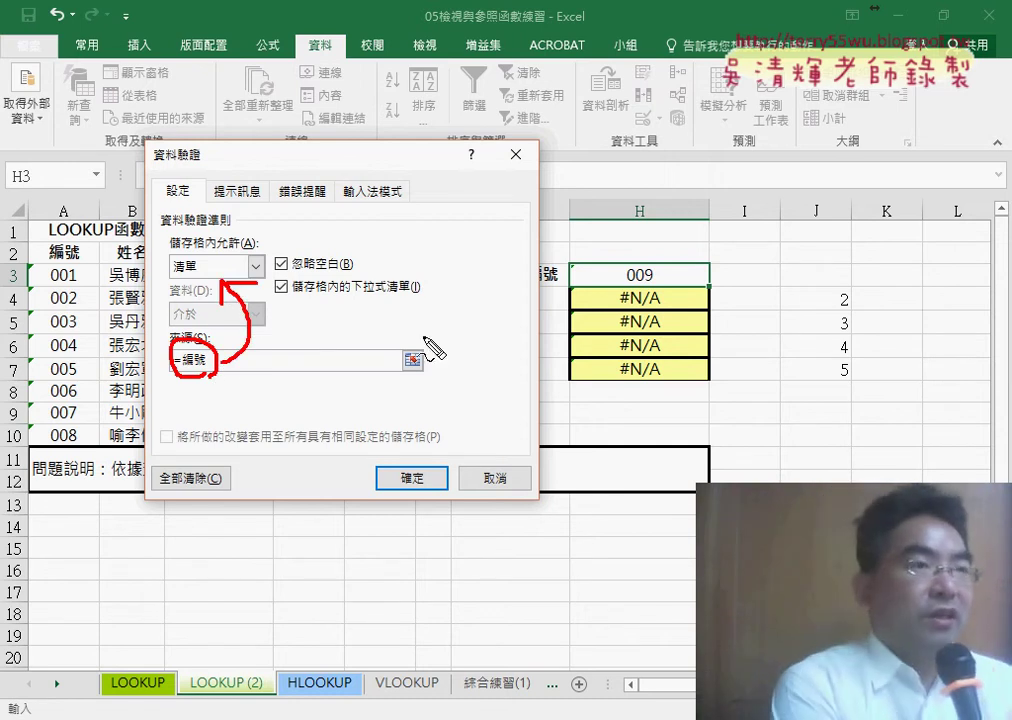
pyautogui.moveTo(205, 257); pyautogui.dragTo(198, 262)
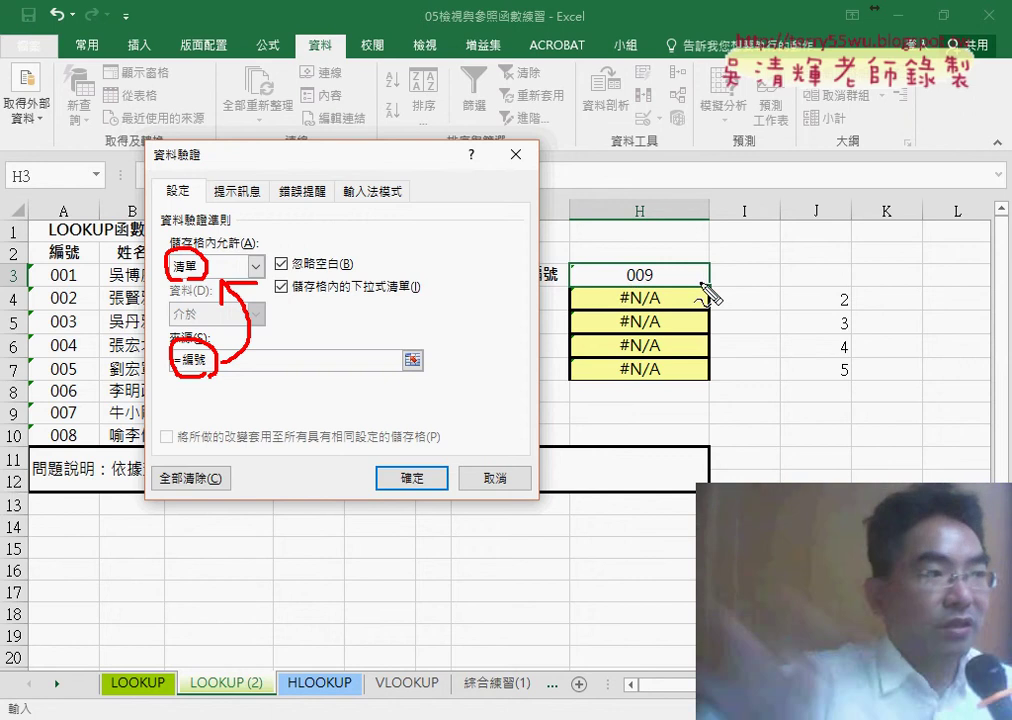
pyautogui.moveTo(703, 264)
pyautogui.mouseDown()
pyautogui.moveTo(698, 272)
pyautogui.moveTo(708, 264)
pyautogui.mouseUp()
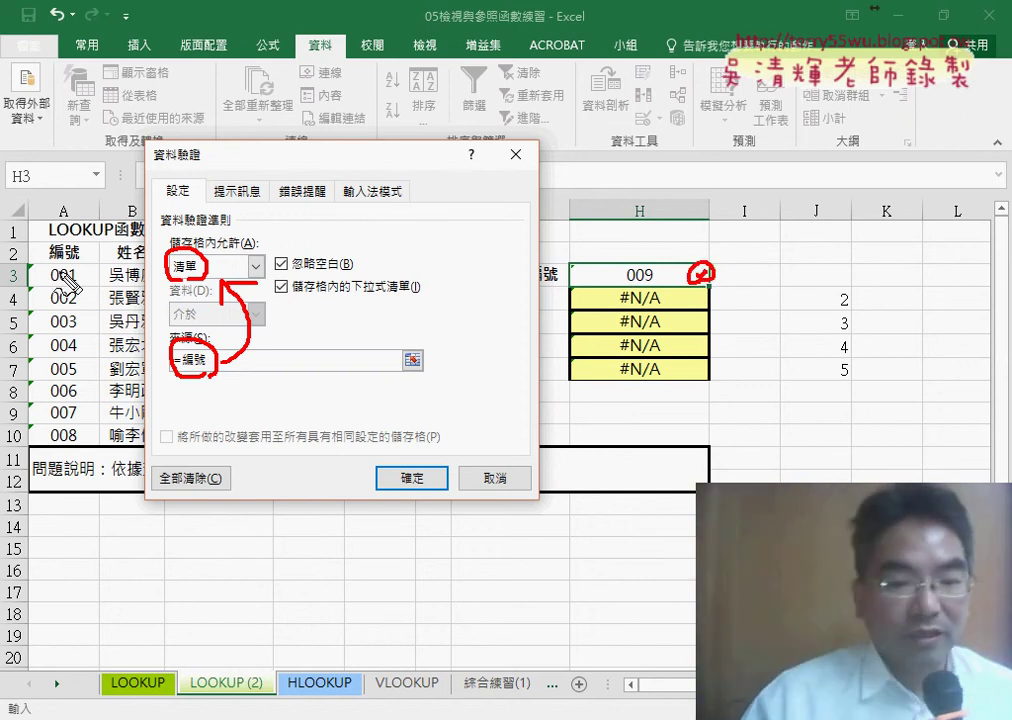
pyautogui.moveTo(40, 268); pyautogui.dragTo(22, 440)
pyautogui.moveTo(45, 276); pyautogui.dragTo(33, 452)
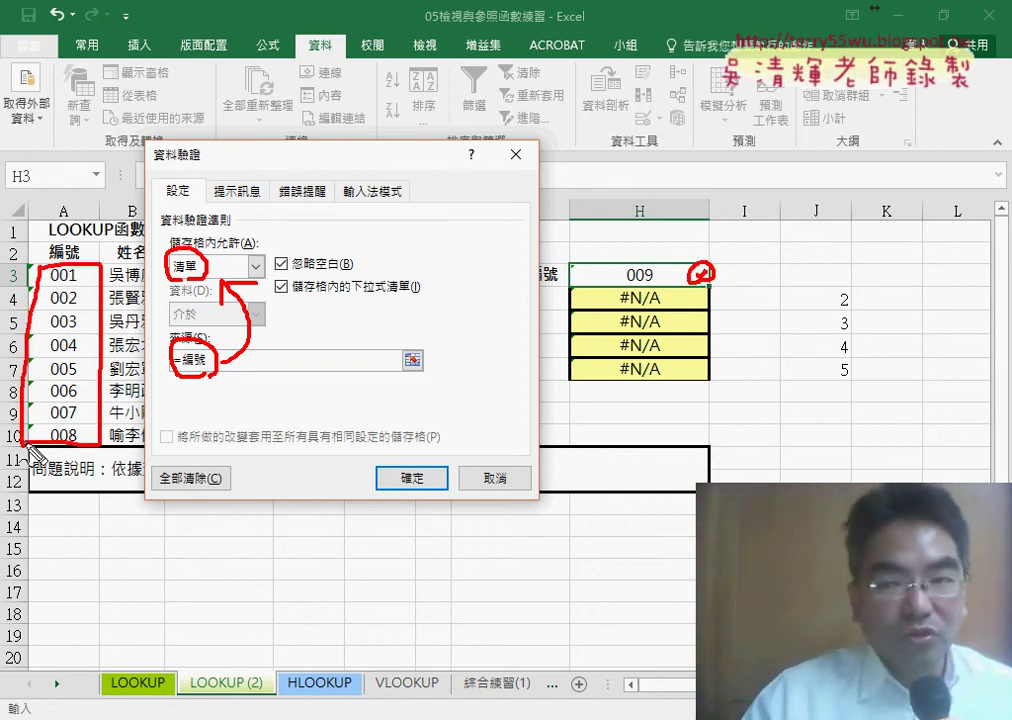
pyautogui.moveTo(150, 350)
pyautogui.mouseDown()
pyautogui.moveTo(150, 366)
pyautogui.moveTo(165, 357)
pyautogui.mouseUp()
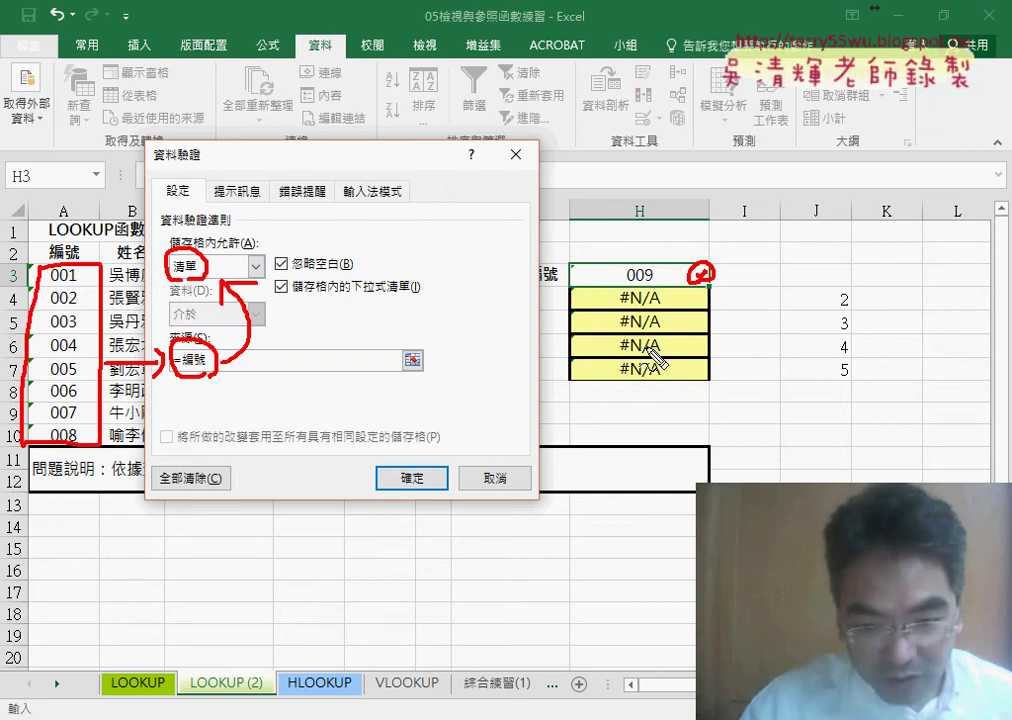
pyautogui.press('Escape')
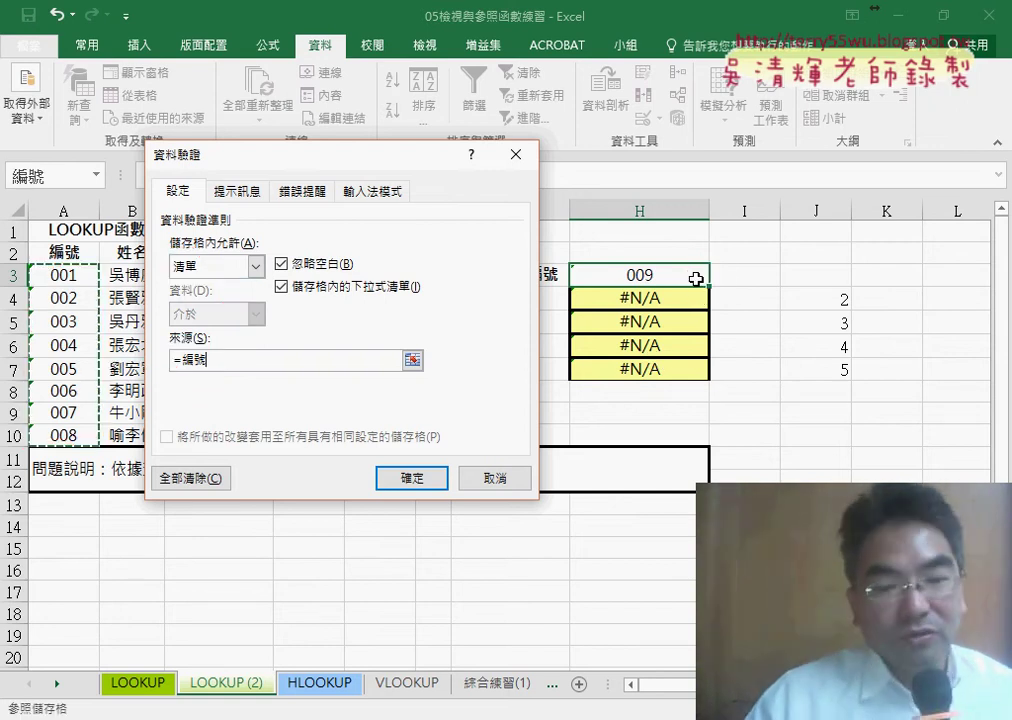
pyautogui.click(415, 482)
# Test H3's dropdown with 001, 002, 008 and 002, ending on 004.
pyautogui.click(718, 278)
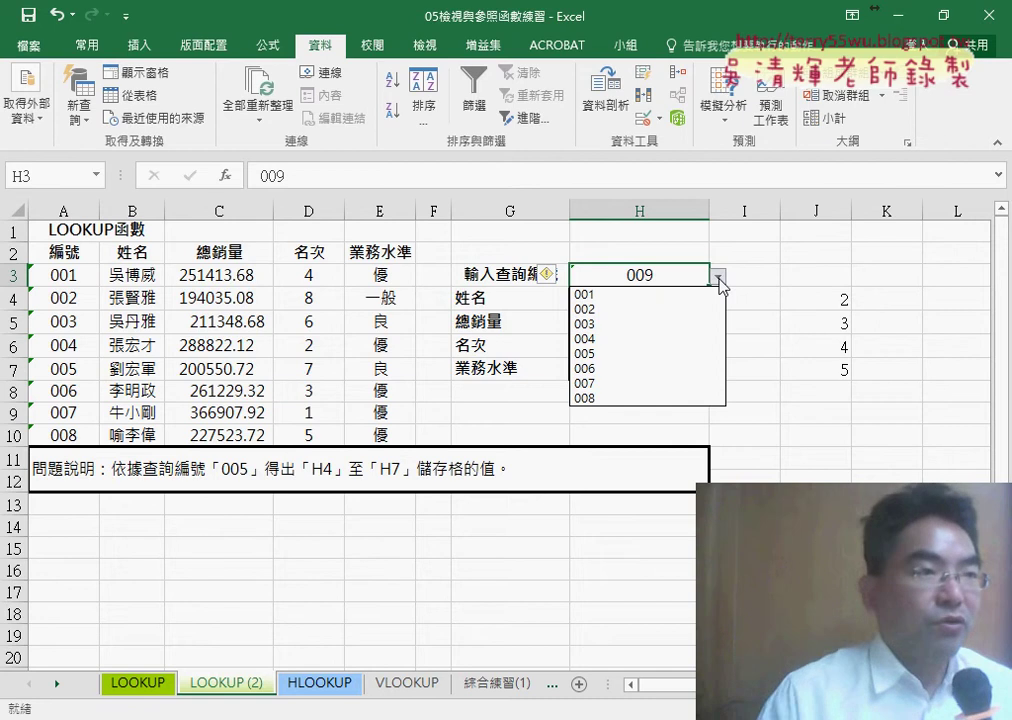
pyautogui.click(700, 295)
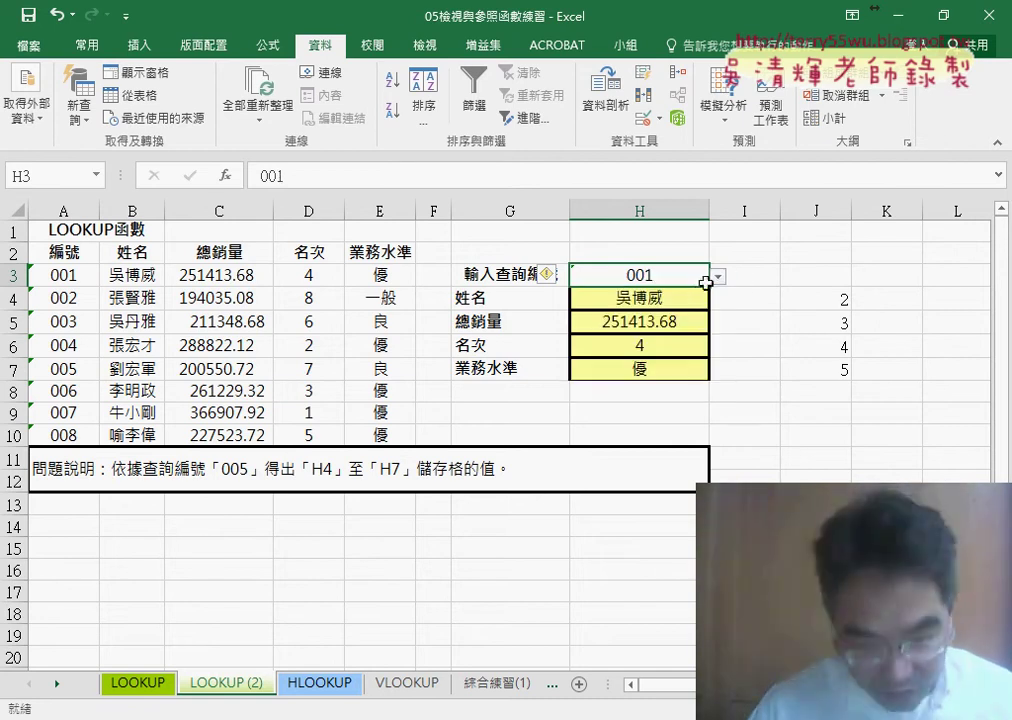
pyautogui.click(718, 277)
pyautogui.click(705, 312)
pyautogui.click(718, 277)
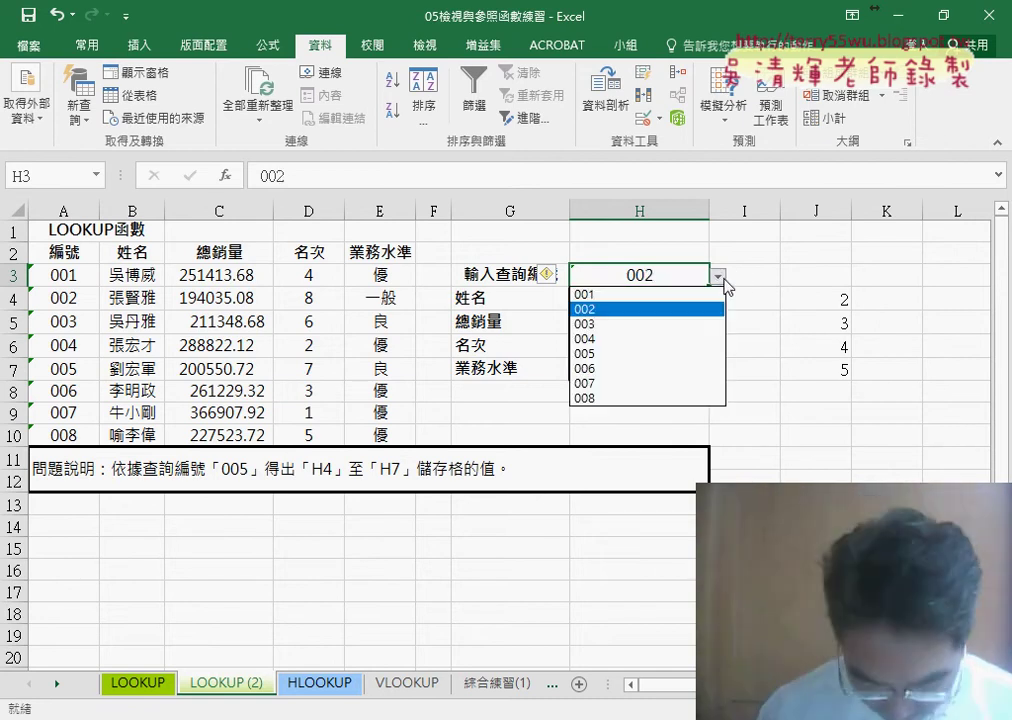
pyautogui.click(677, 399)
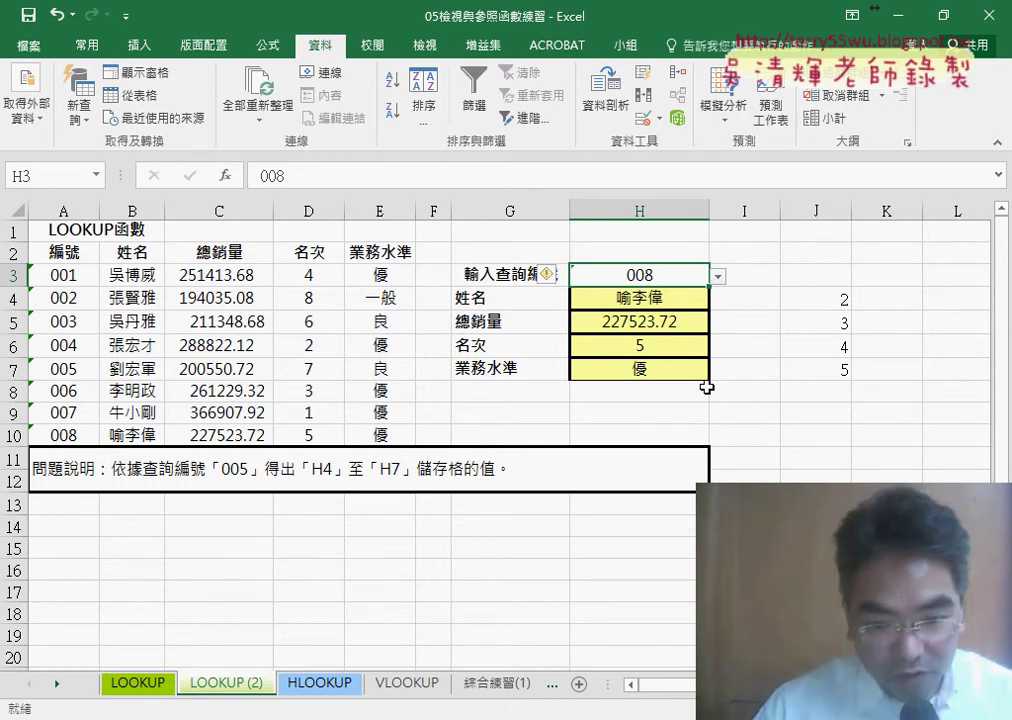
pyautogui.click(718, 277)
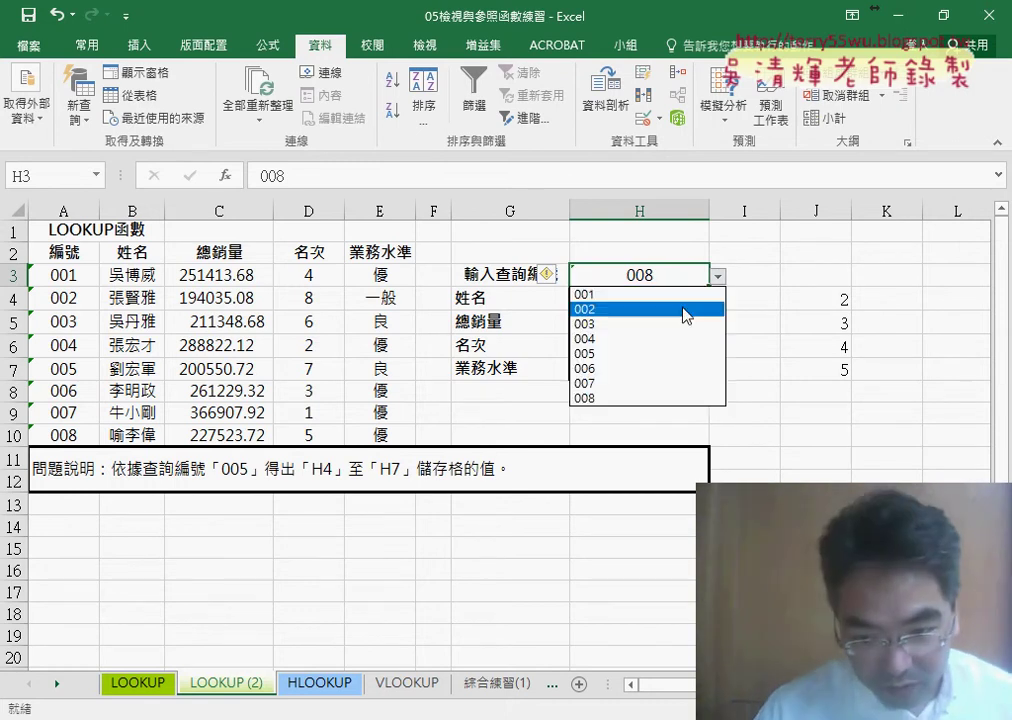
pyautogui.click(686, 309)
pyautogui.click(718, 277)
pyautogui.click(686, 339)
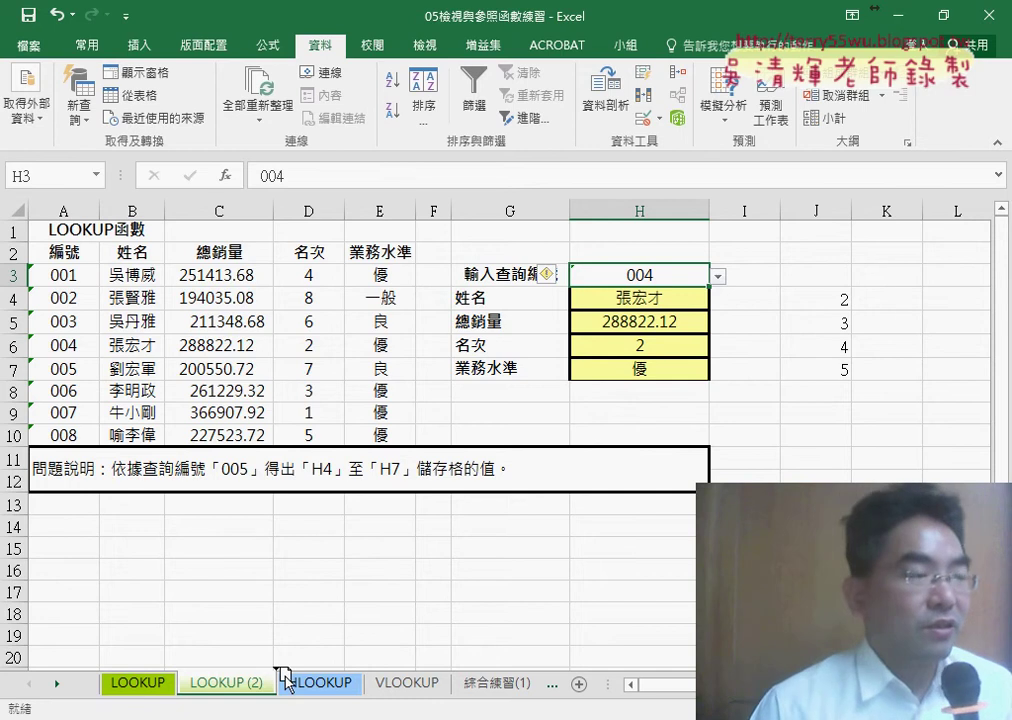
# Copy the current sheet and rename the copy INDEX.
pyautogui.moveTo(290, 683); pyautogui.dragTo(288, 683)
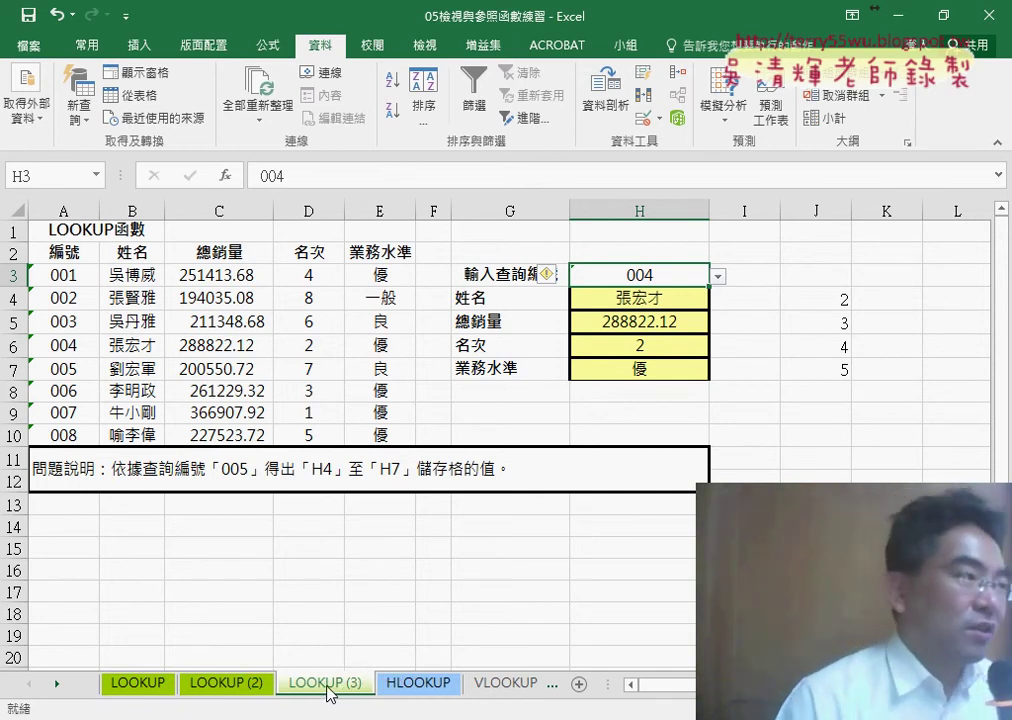
pyautogui.doubleClick(332, 688)
pyautogui.press('BackSpace')
pyautogui.write('IN')
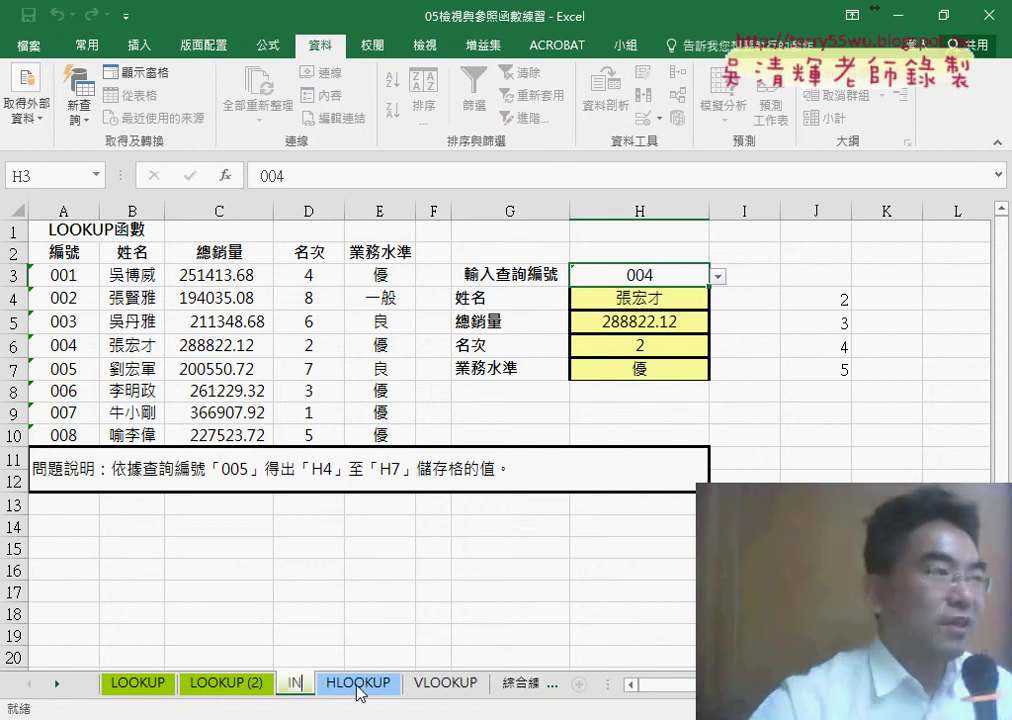
pyautogui.write('DEX')
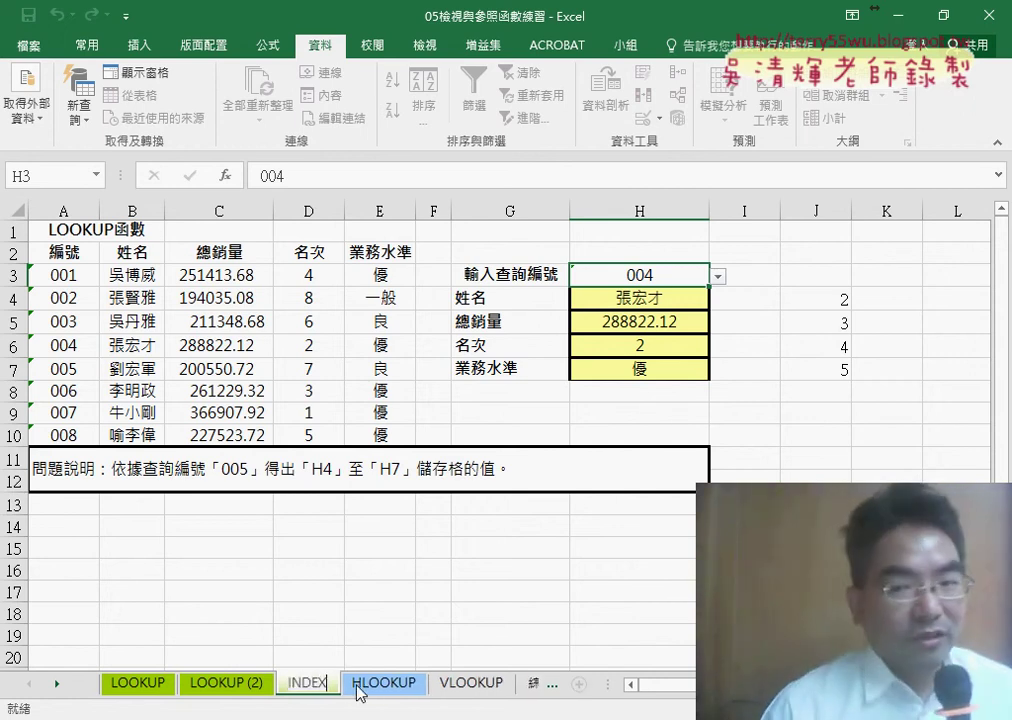
pyautogui.press('Return')
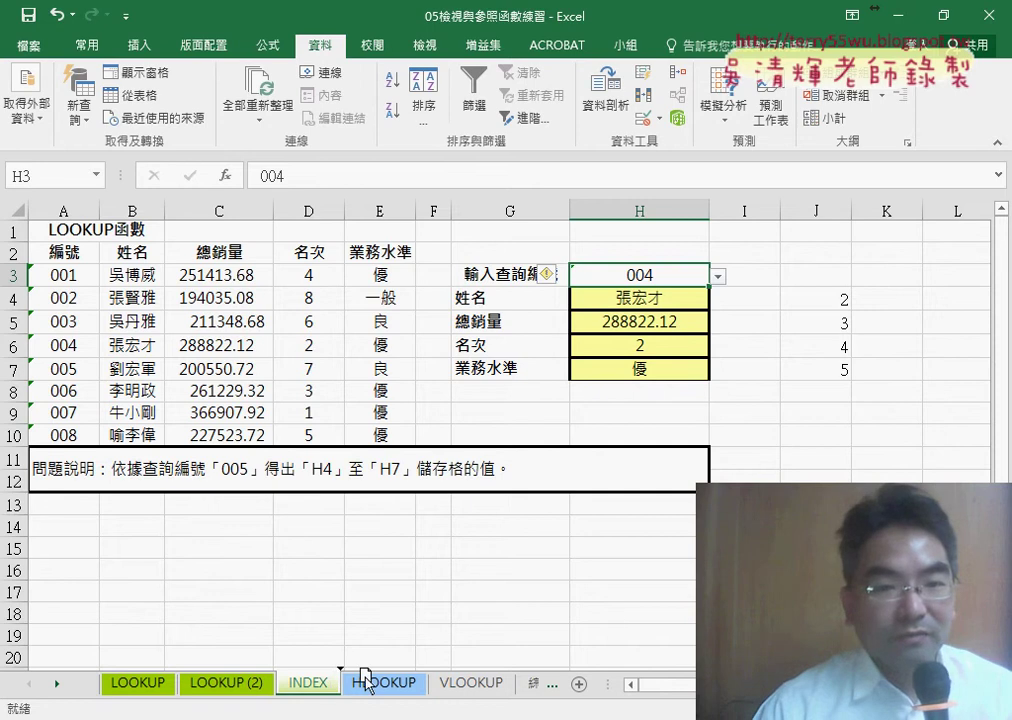
# Copy the INDEX sheet and rename the copy INDIRECT.
pyautogui.moveTo(370, 685); pyautogui.dragTo(387, 685)
pyautogui.doubleClick(387, 683)
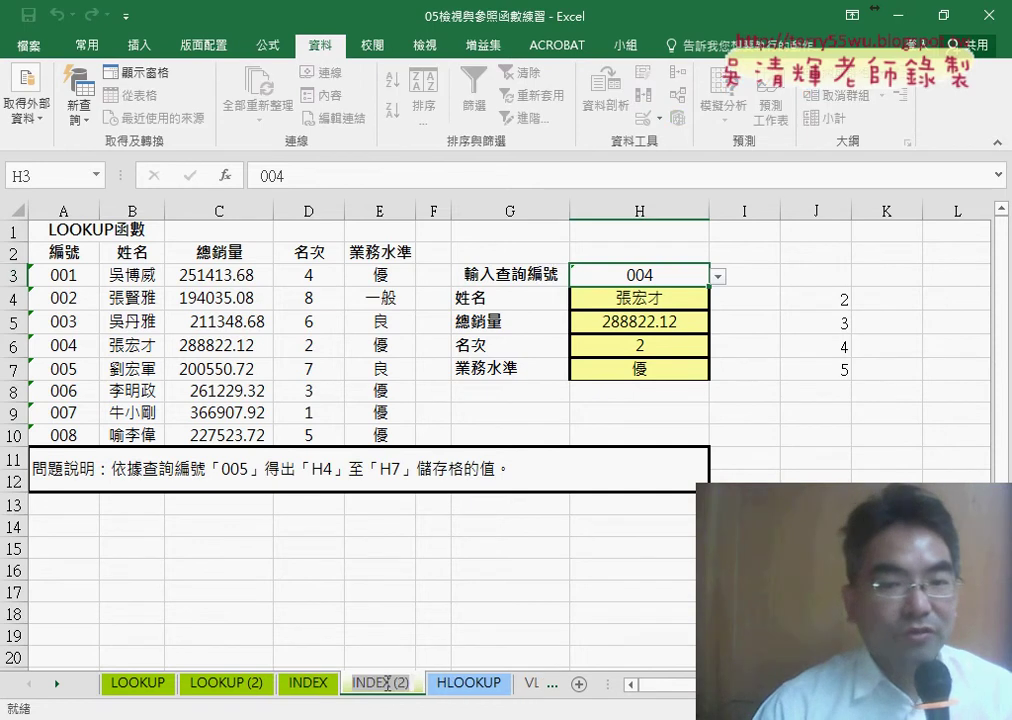
pyautogui.write('IND')
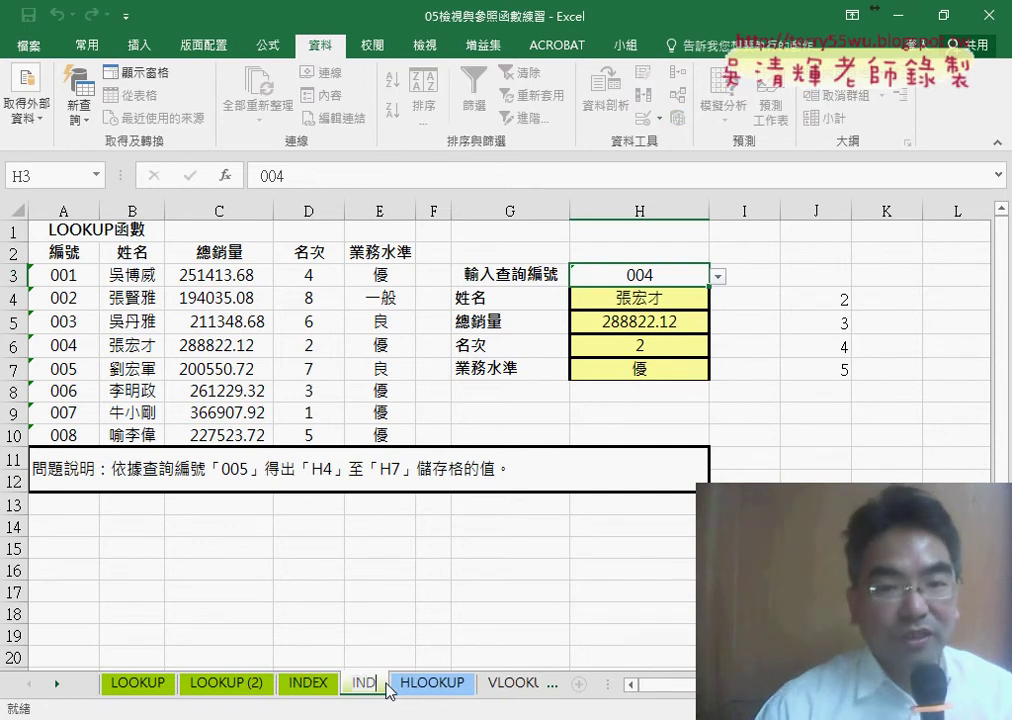
pyautogui.write('IRECT')
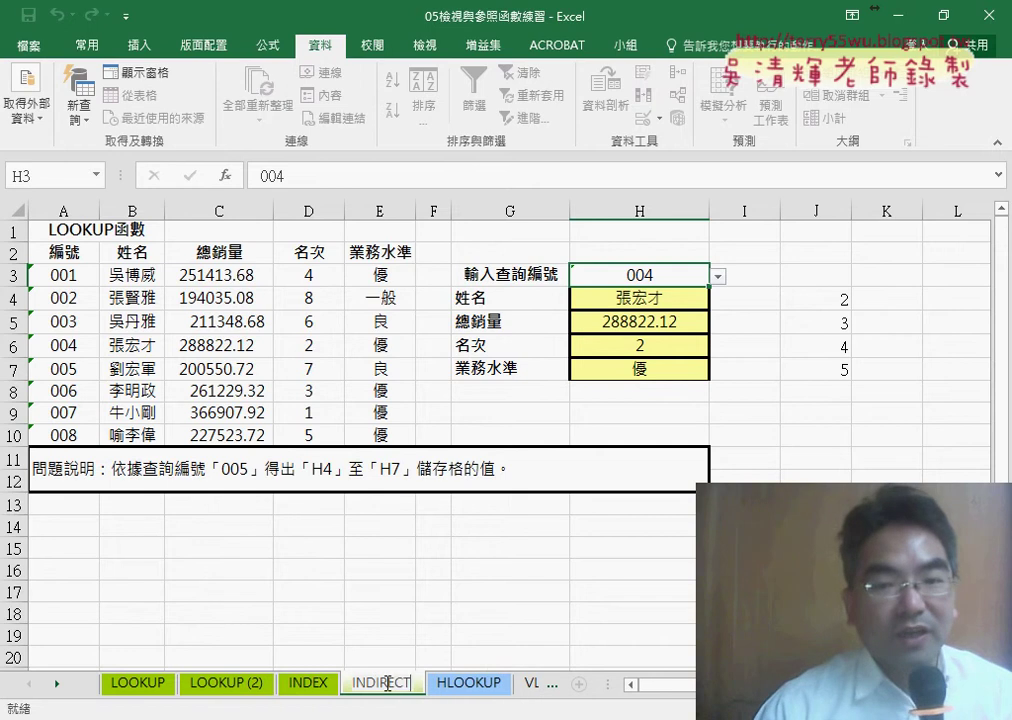
pyautogui.press('Return')
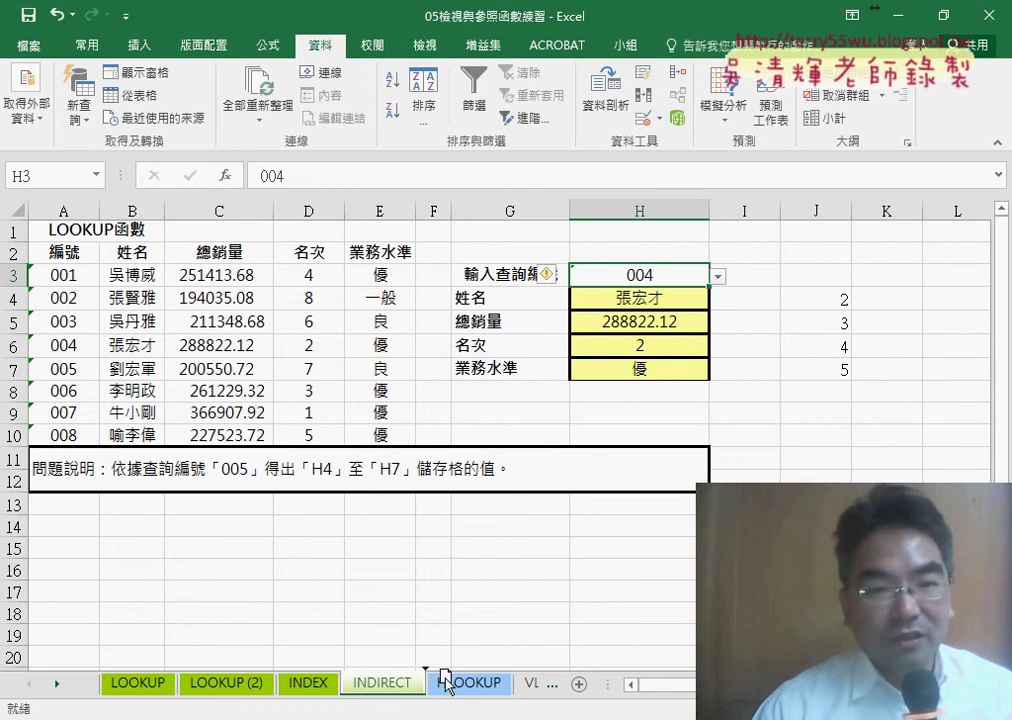
# Copy the INDIRECT sheet as OFFSET, then return to the INDEX sheet.
pyautogui.moveTo(447, 686); pyautogui.dragTo(452, 684)
pyautogui.doubleClick(464, 682)
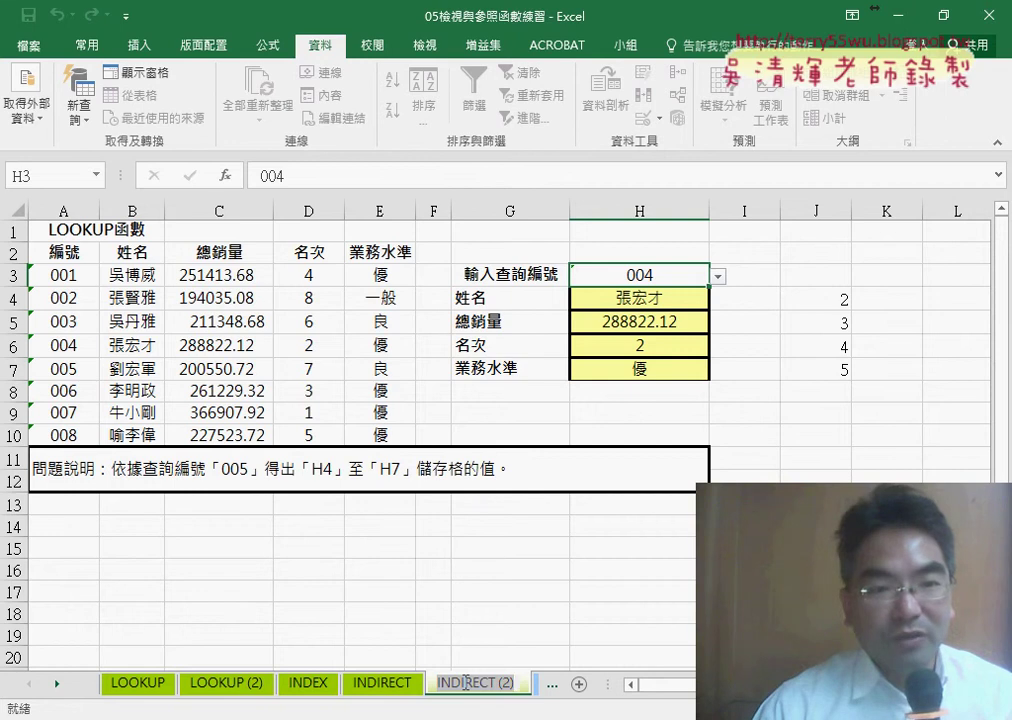
pyautogui.write('HLOOKUP')
pyautogui.write('FFS')
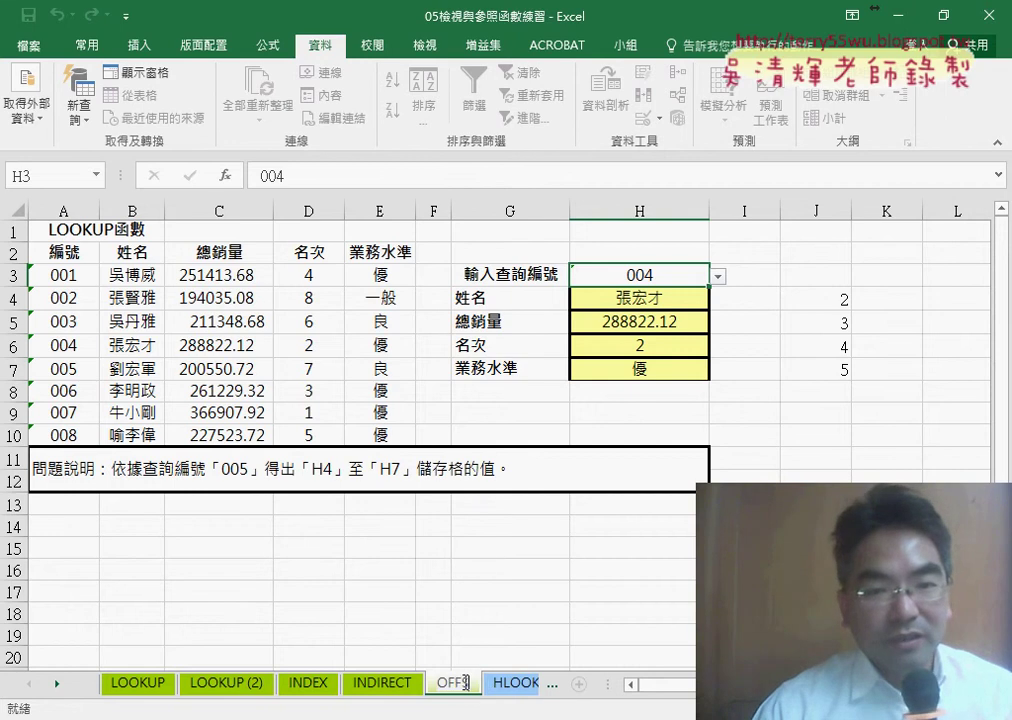
pyautogui.write('ET')
pyautogui.press('Return')
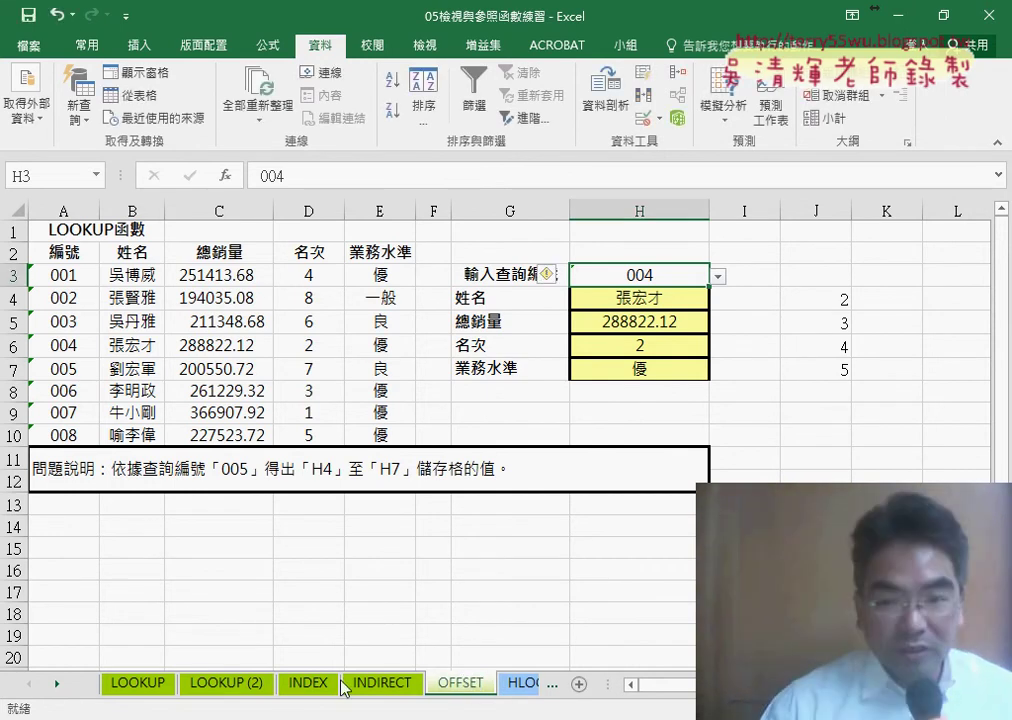
pyautogui.click(318, 684)
pyautogui.click(388, 684)
pyautogui.click(309, 688)
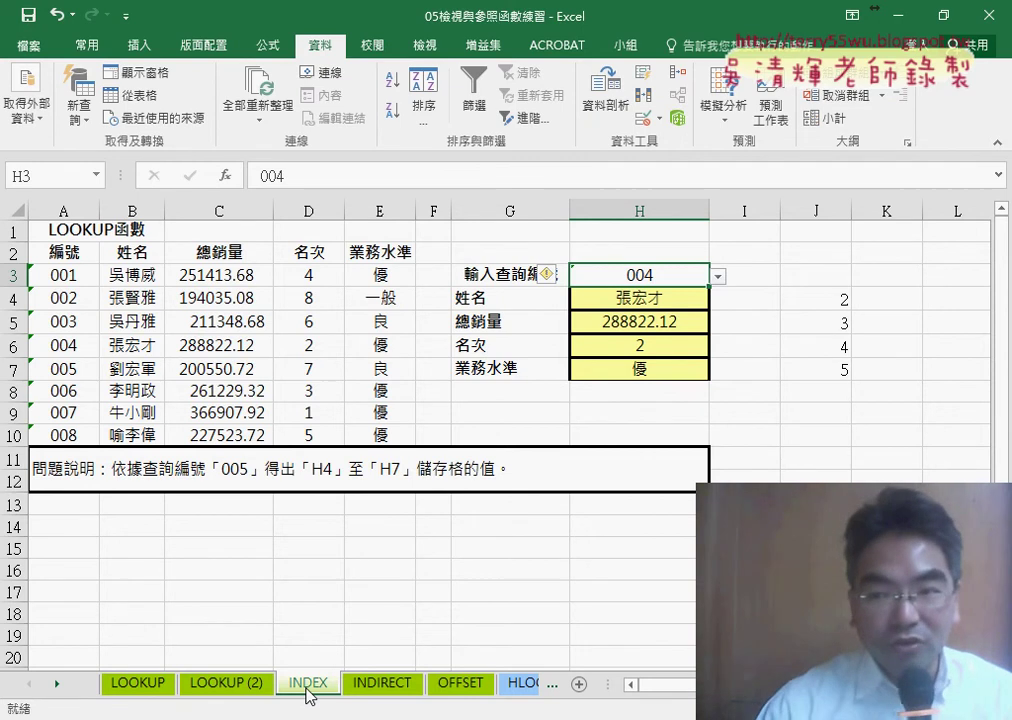
# Clear the old lookup formulas from H4:H7 and select H4.
pyautogui.moveTo(639, 298); pyautogui.dragTo(638, 369)
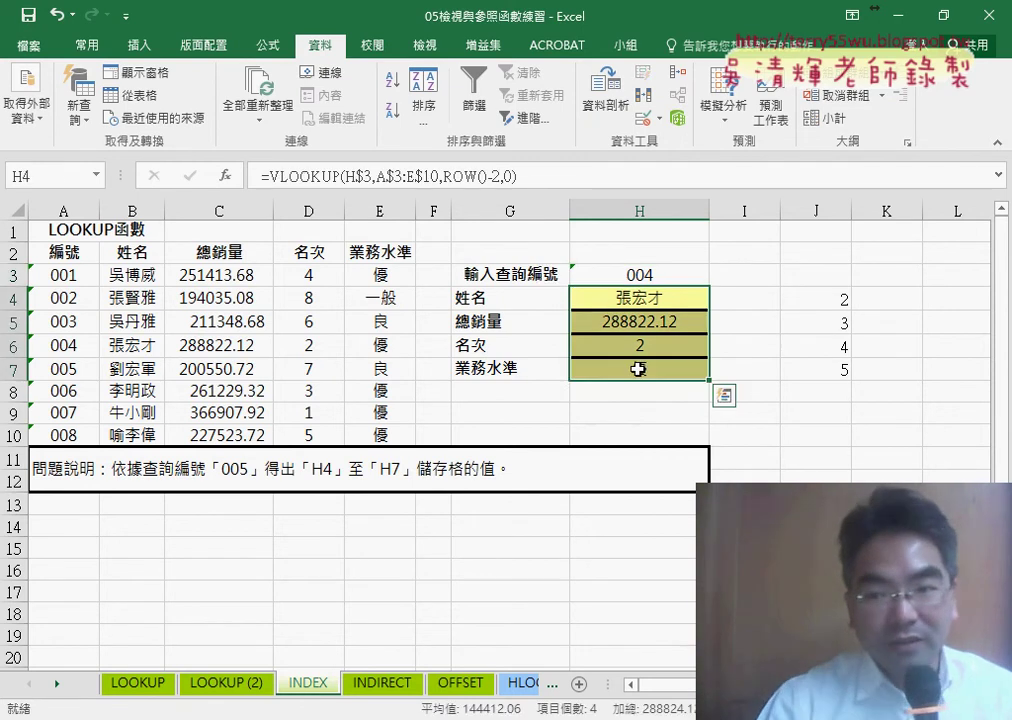
pyautogui.press('Delete')
pyautogui.click(622, 306)
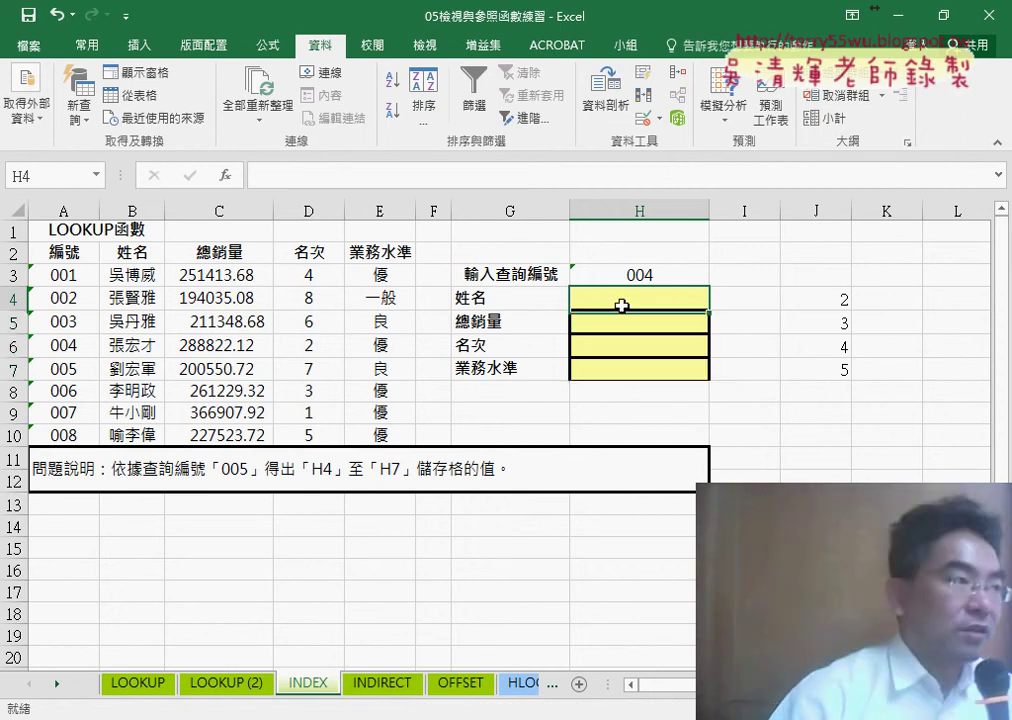
# Insert the INDEX function in H4 using its array, row_num, column_num form.
pyautogui.click(227, 176)
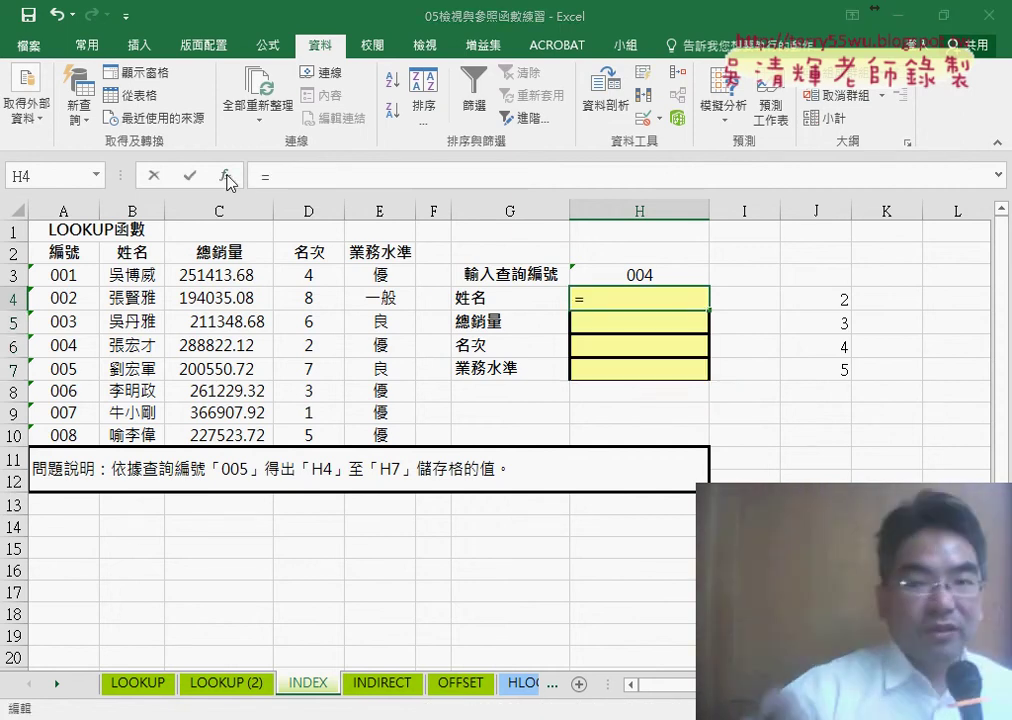
pyautogui.moveTo(538, 300); pyautogui.dragTo(540, 327)
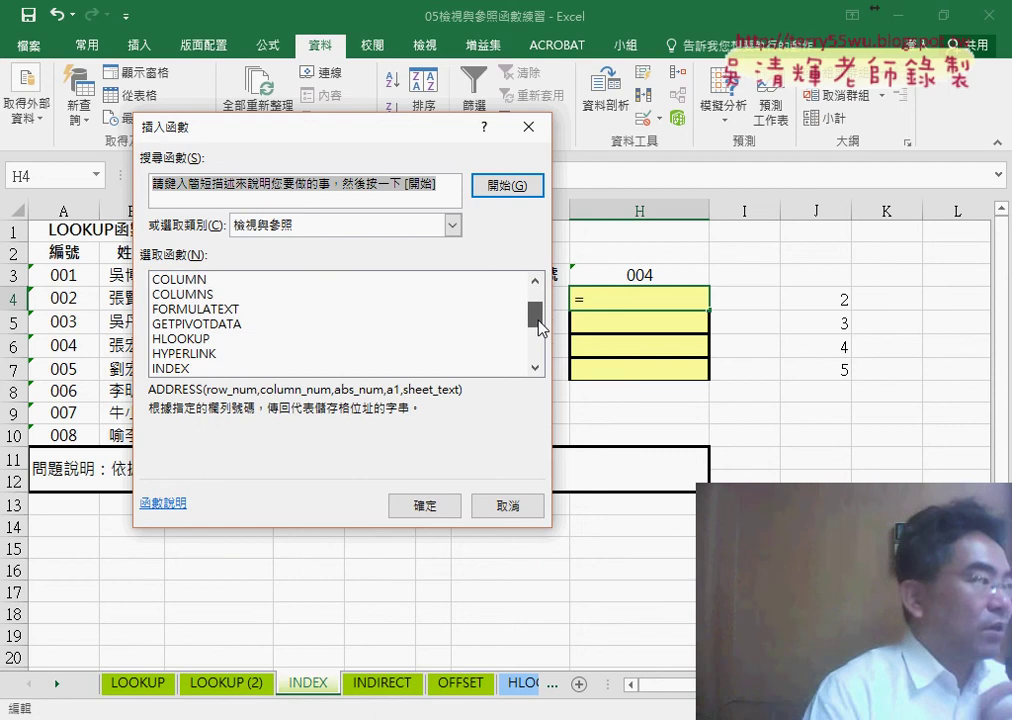
pyautogui.scroll(-1, 237, 361)
pyautogui.click(235, 339)
pyautogui.click(423, 508)
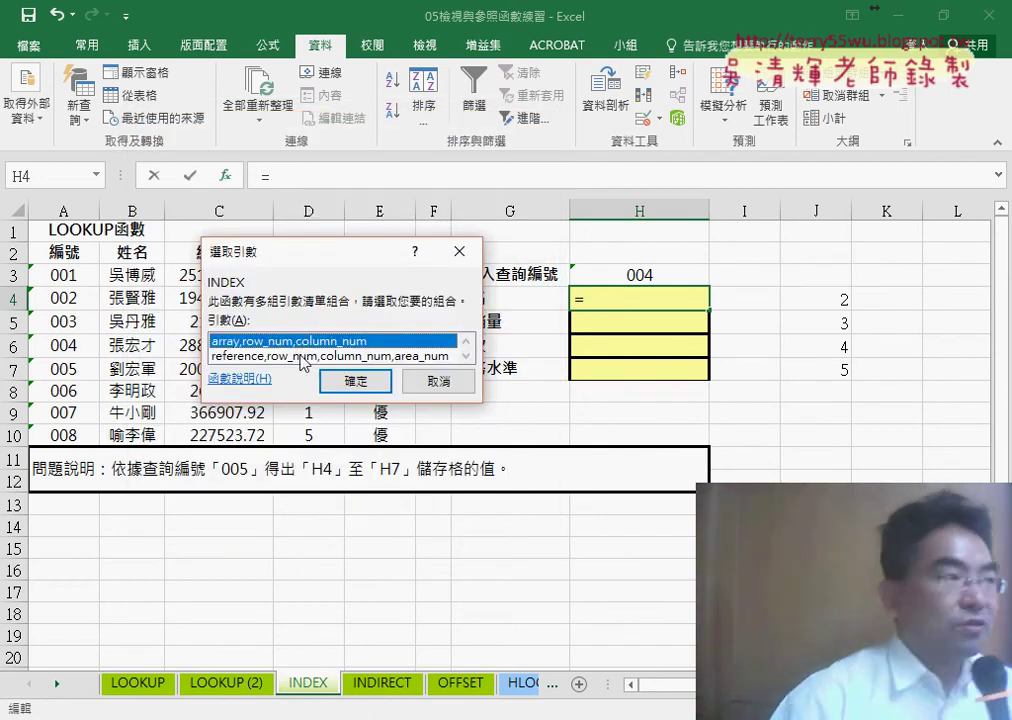
pyautogui.click(356, 380)
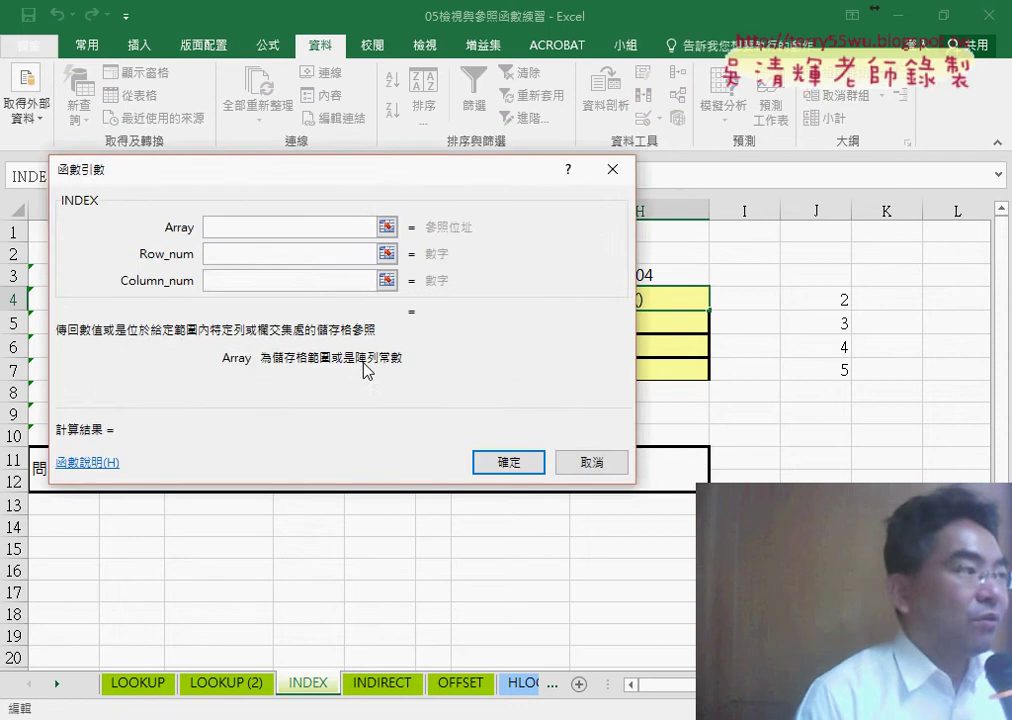
# Set INDEX's Array to A3:E10, annotating Row_num, the data block and 004 in A6.
pyautogui.moveTo(334, 176)
pyautogui.mouseDown()
pyautogui.moveTo(470, 450)
pyautogui.moveTo(748, 412)
pyautogui.mouseUp()
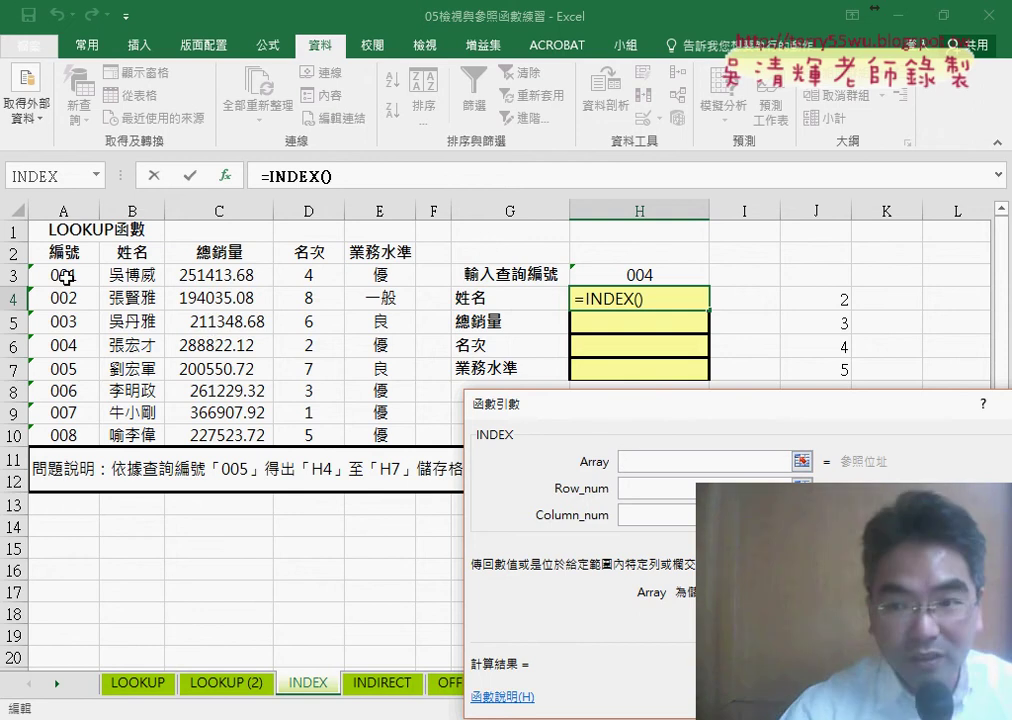
pyautogui.moveTo(65, 275); pyautogui.dragTo(355, 428)
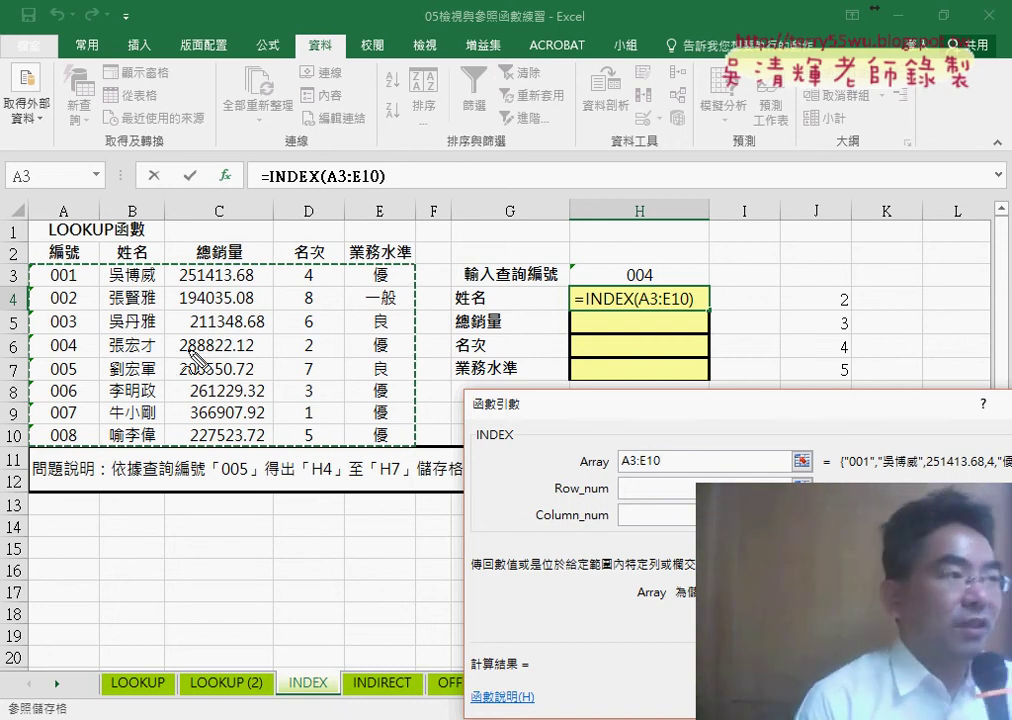
pyautogui.moveTo(555, 492); pyautogui.dragTo(583, 492)
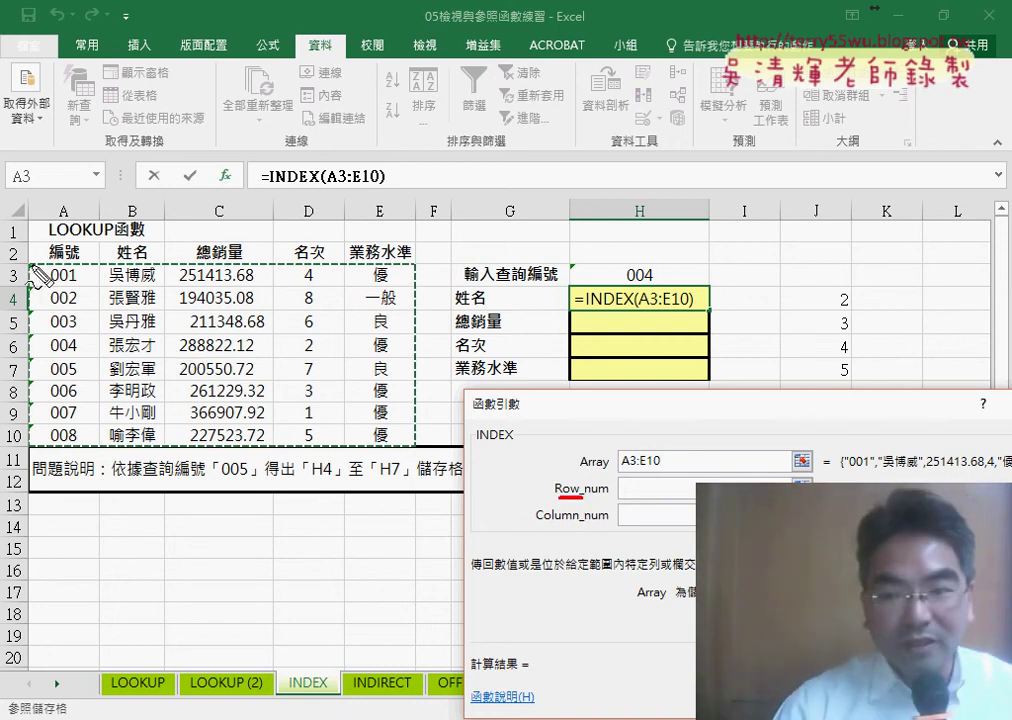
pyautogui.moveTo(32, 266); pyautogui.dragTo(32, 435)
pyautogui.moveTo(33, 263)
pyautogui.mouseDown()
pyautogui.moveTo(415, 423)
pyautogui.moveTo(323, 445)
pyautogui.moveTo(52, 450)
pyautogui.mouseUp()
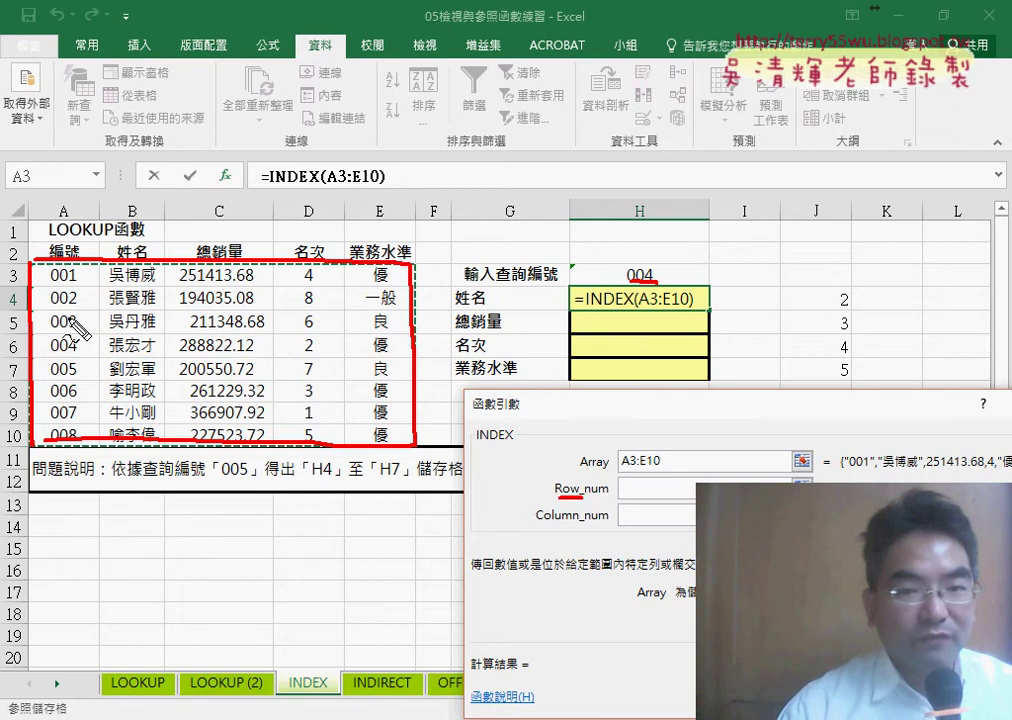
pyautogui.moveTo(50, 355); pyautogui.dragTo(88, 354)
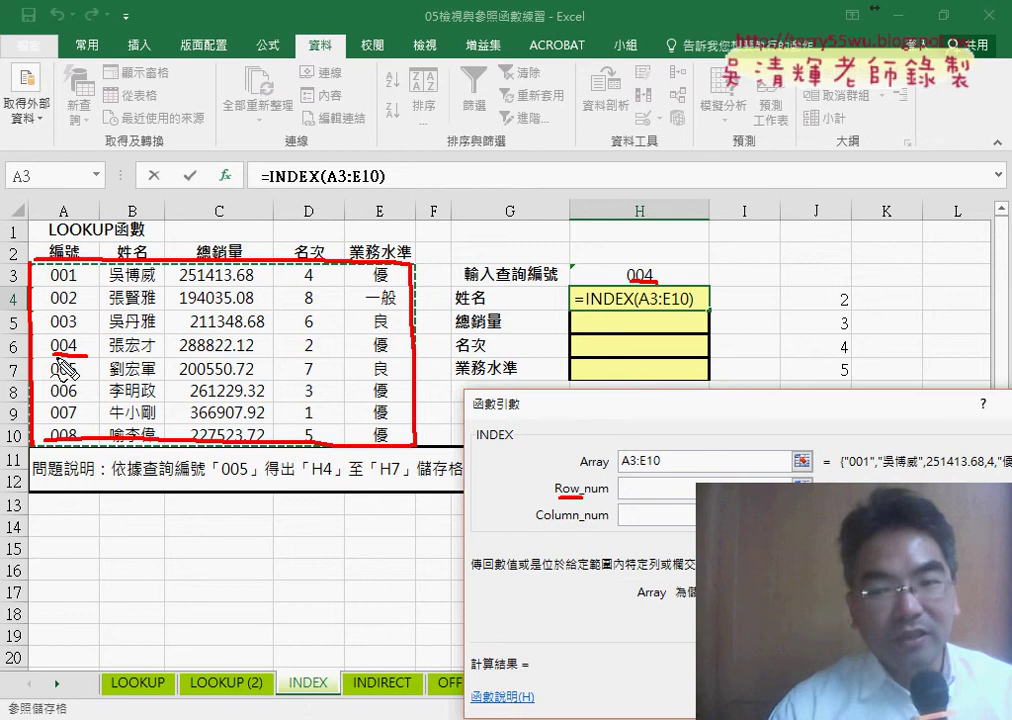
pyautogui.press('Escape')
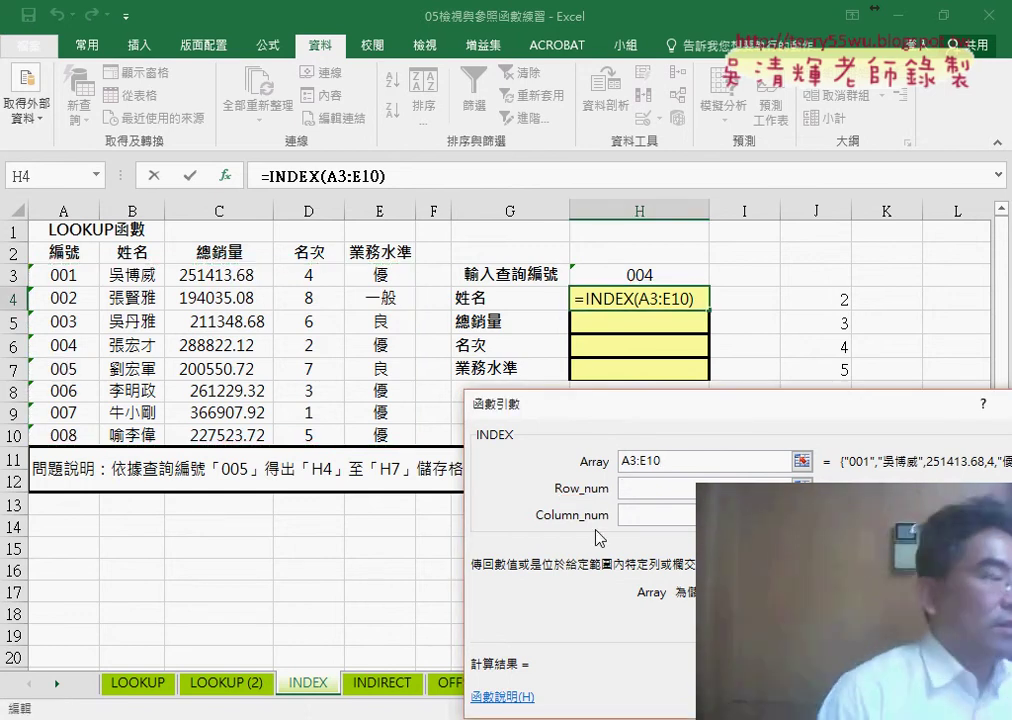
# Set H4's INDEX row argument to H3 and column argument to 2, giving =INDEX(A3:E10,H3,2).
pyautogui.click(646, 276)
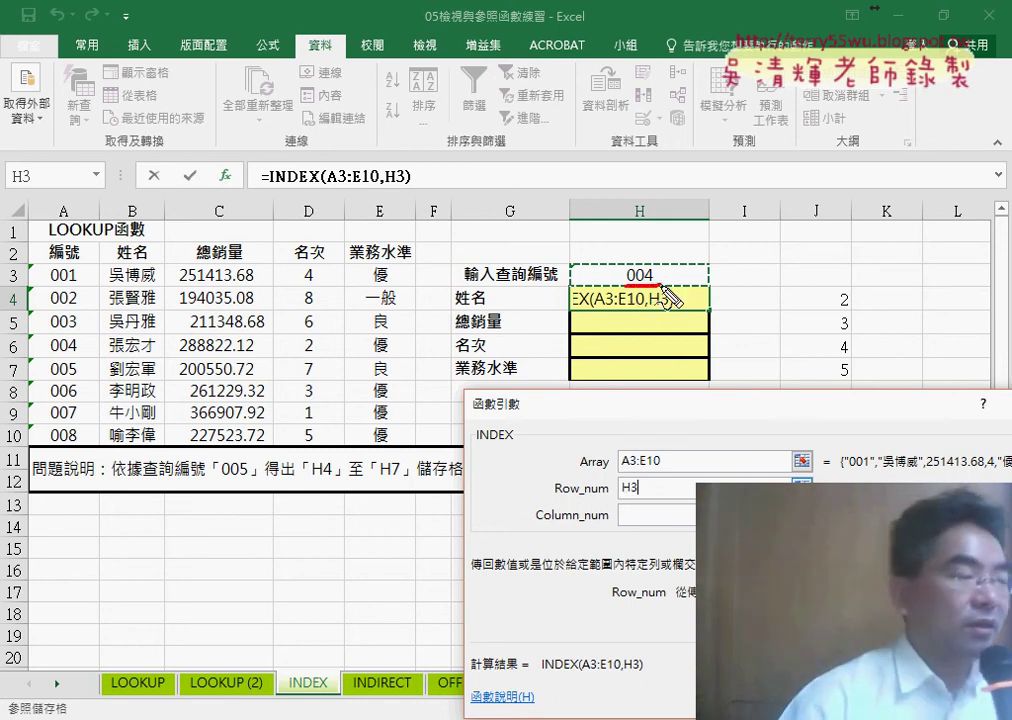
pyautogui.moveTo(626, 287)
pyautogui.mouseDown()
pyautogui.moveTo(658, 286)
pyautogui.moveTo(642, 480)
pyautogui.moveTo(846, 480)
pyautogui.mouseUp()
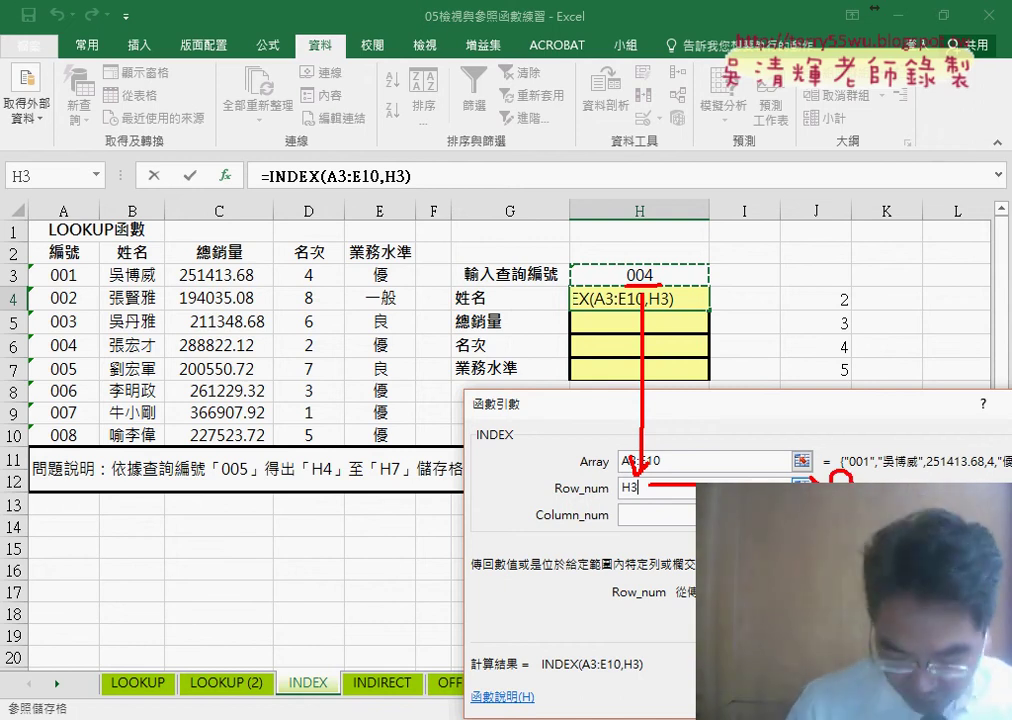
pyautogui.press('Escape')
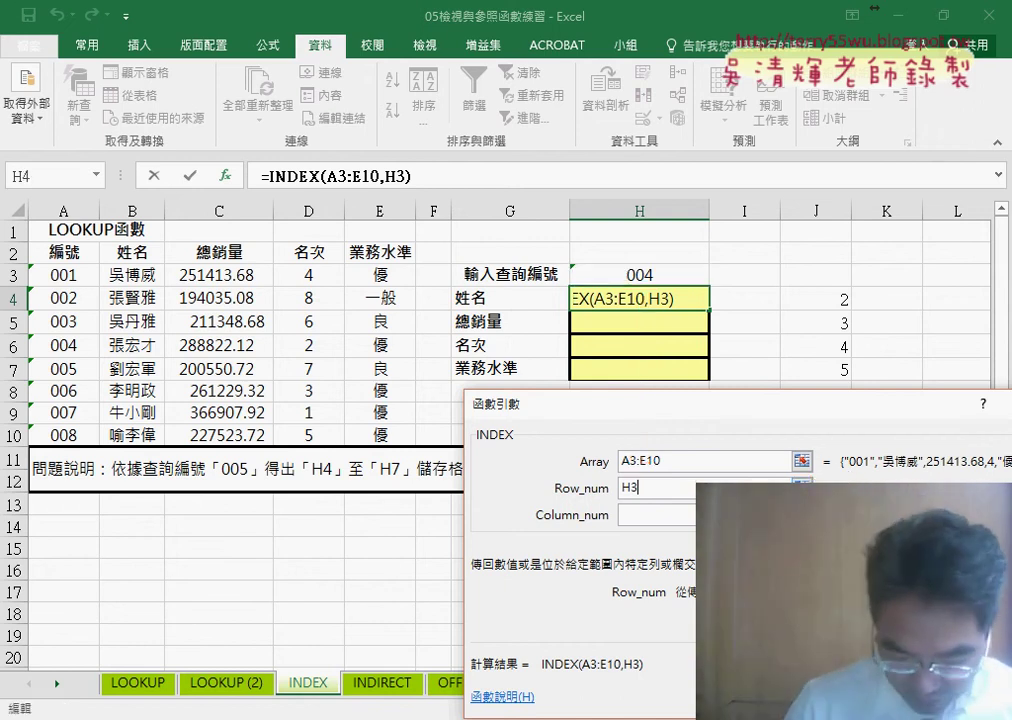
pyautogui.click(640, 517)
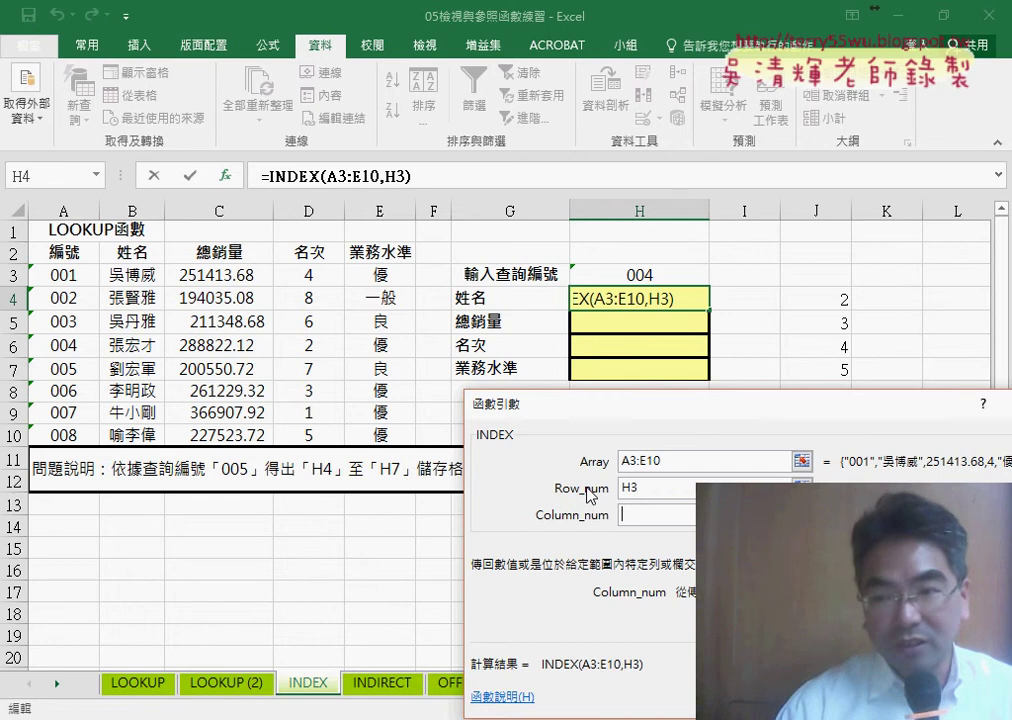
pyautogui.write('2')
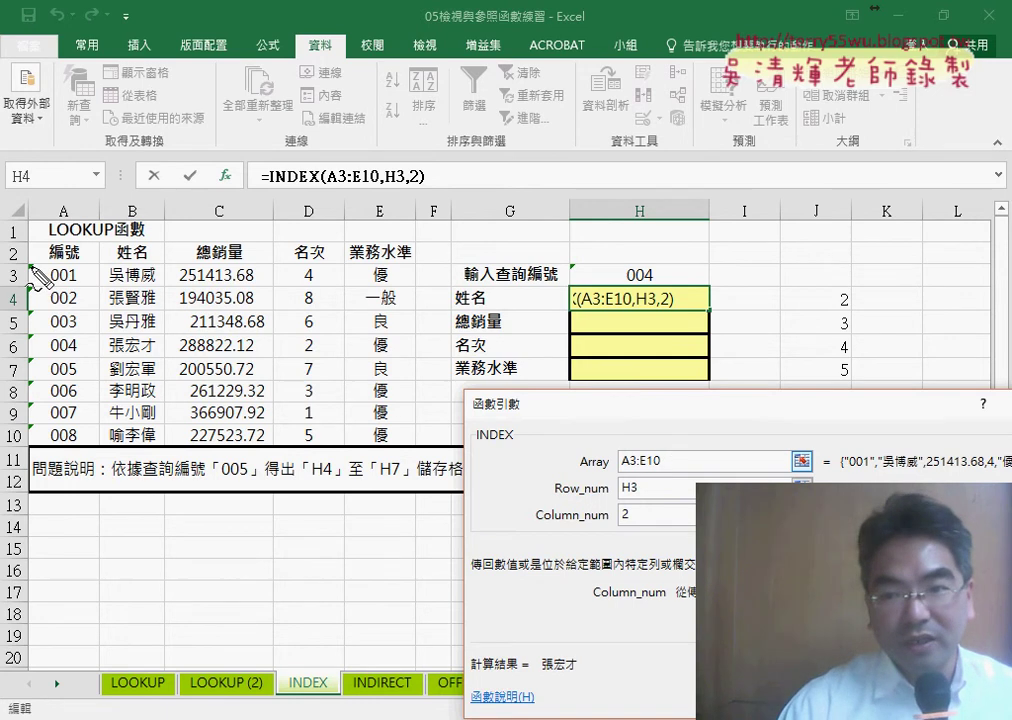
pyautogui.moveTo(30, 445)
pyautogui.mouseDown()
pyautogui.moveTo(372, 260)
pyautogui.moveTo(413, 316)
pyautogui.moveTo(407, 438)
pyautogui.moveTo(47, 452)
pyautogui.mouseUp()
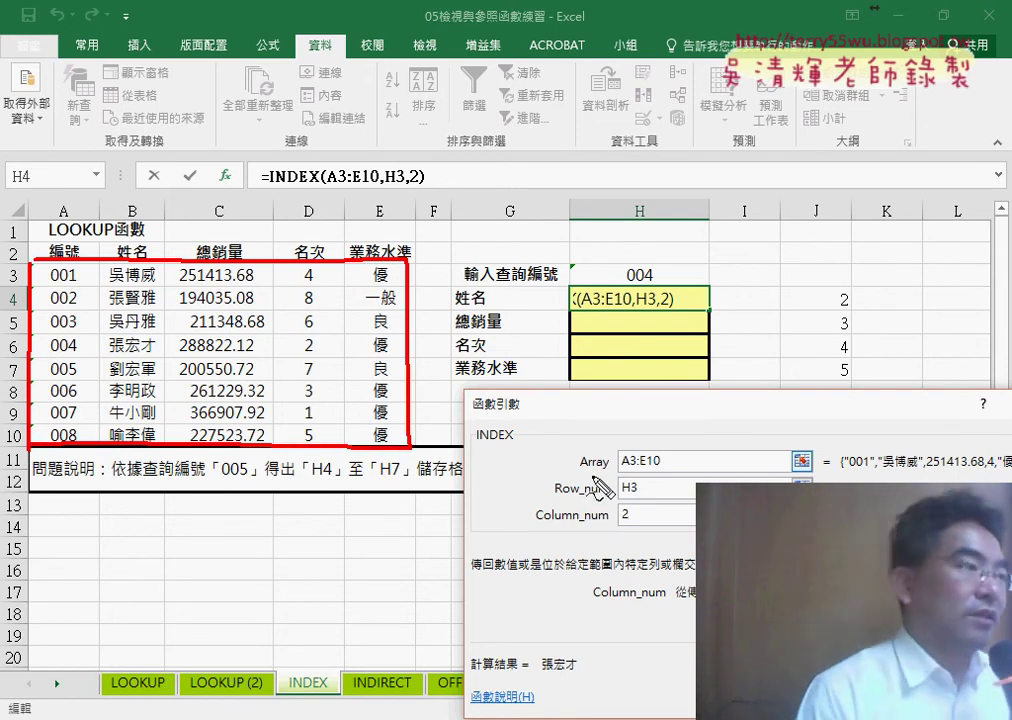
pyautogui.moveTo(555, 494)
pyautogui.mouseDown()
pyautogui.moveTo(580, 494)
pyautogui.moveTo(572, 522)
pyautogui.mouseUp()
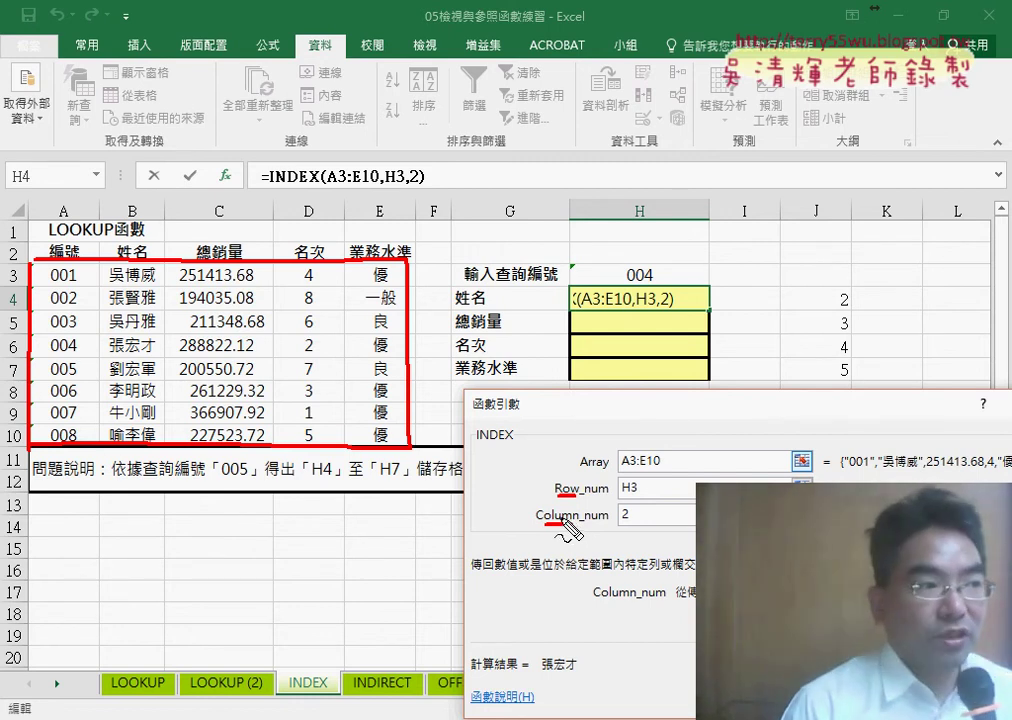
pyautogui.moveTo(178, 497)
pyautogui.mouseDown()
pyautogui.moveTo(166, 530)
pyautogui.moveTo(200, 530)
pyautogui.mouseUp()
pyautogui.moveTo(216, 492)
pyautogui.mouseDown()
pyautogui.moveTo(212, 530)
pyautogui.moveTo(270, 542)
pyautogui.mouseUp()
pyautogui.moveTo(305, 505); pyautogui.dragTo(332, 540)
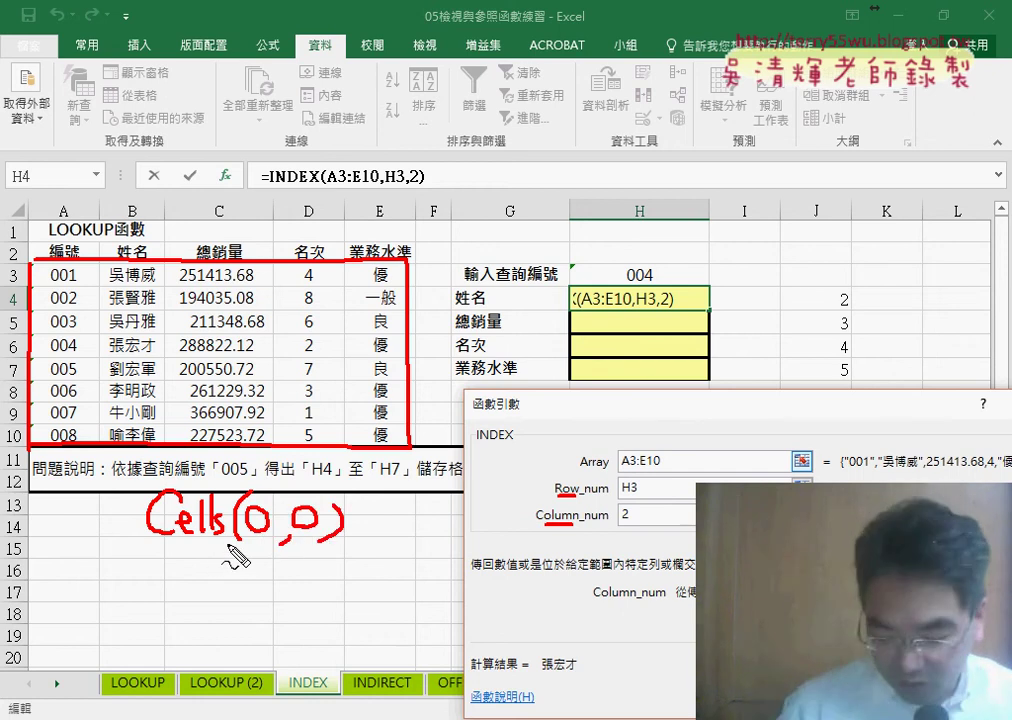
pyautogui.press('Escape')
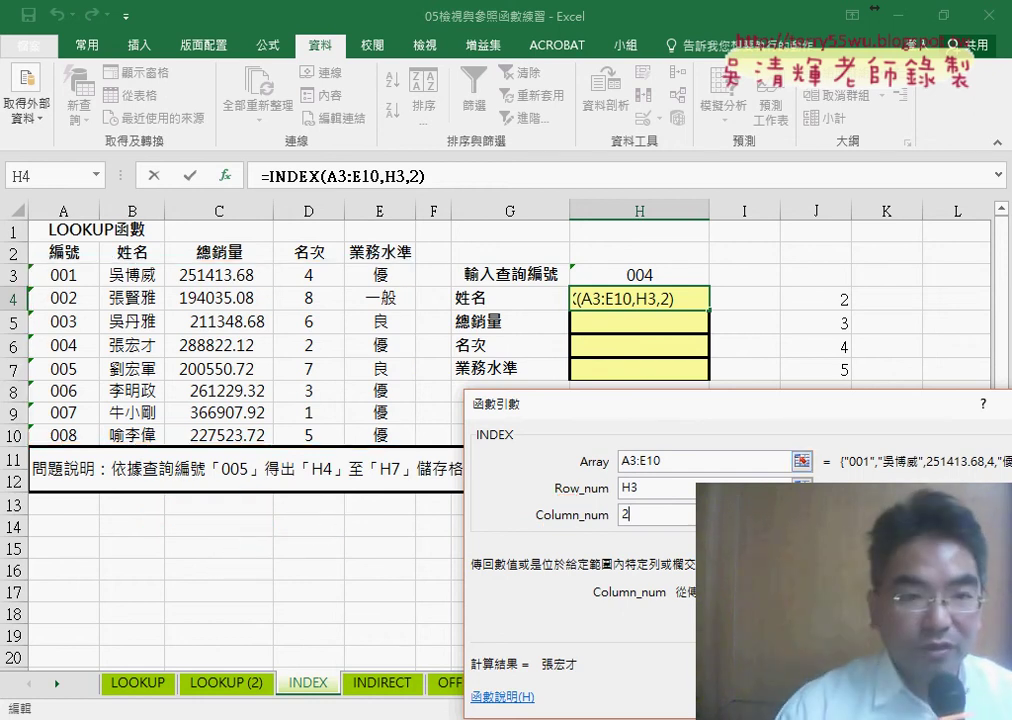
pyautogui.doubleClick(672, 463)
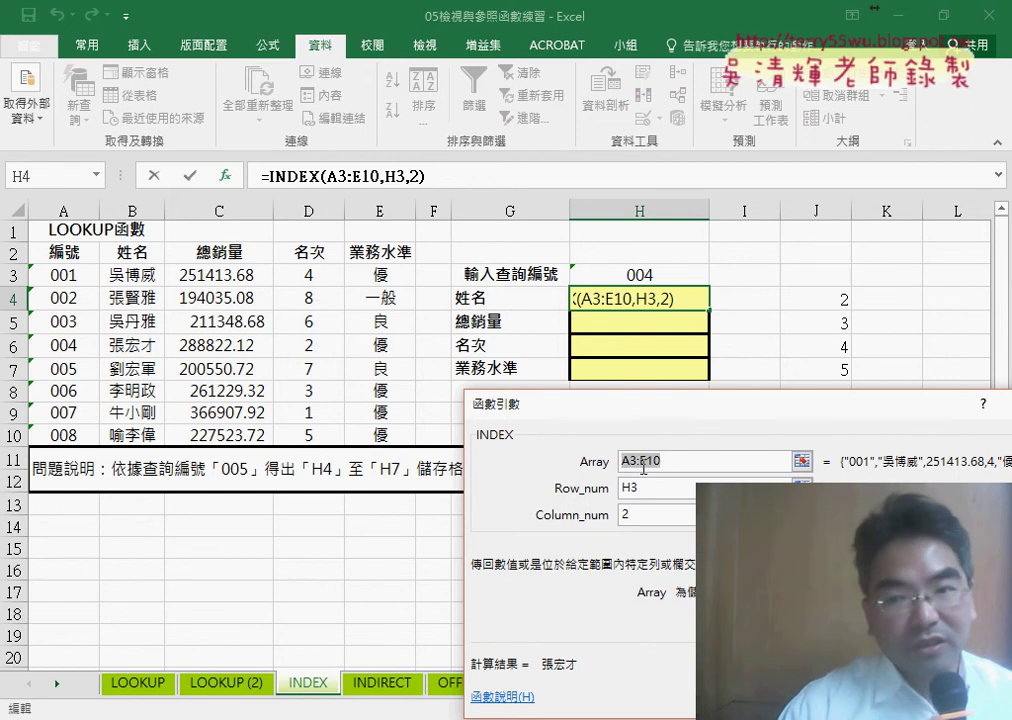
# Lock the array to A$3:E$10 and the row reference to H$3.
pyautogui.press('F4')
pyautogui.press('F4')
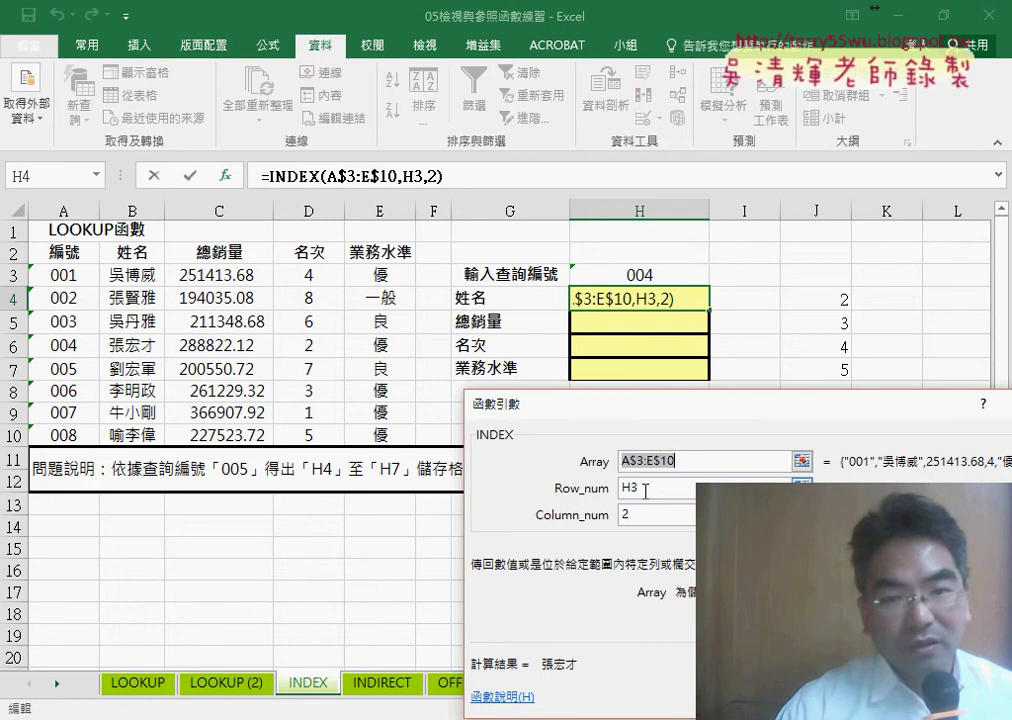
pyautogui.click(645, 489)
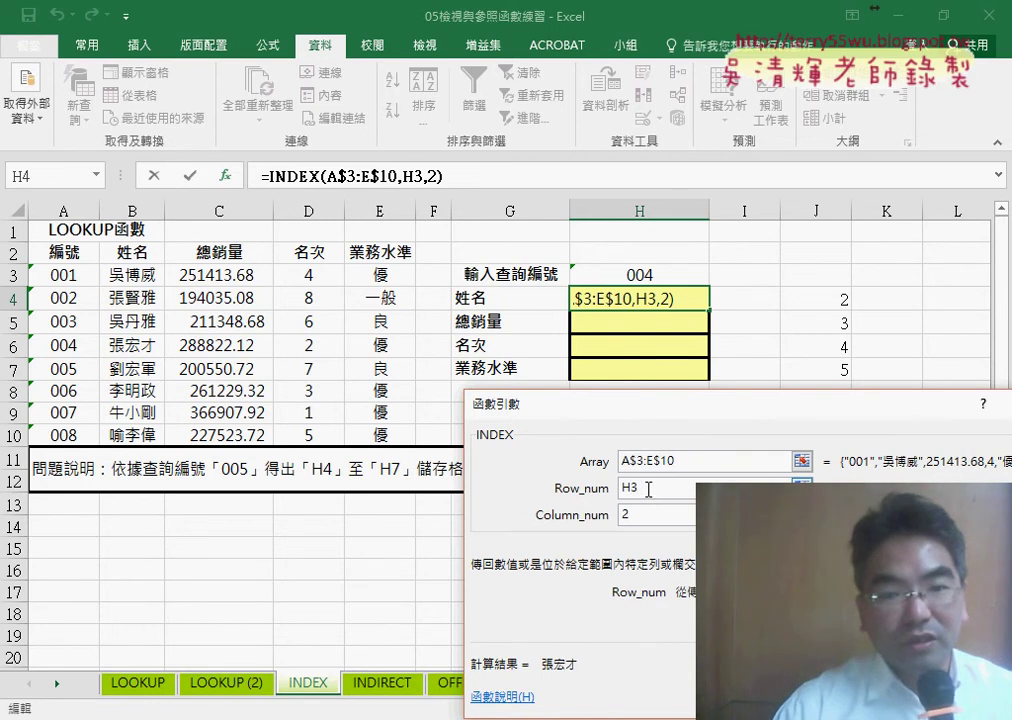
pyautogui.write('$')
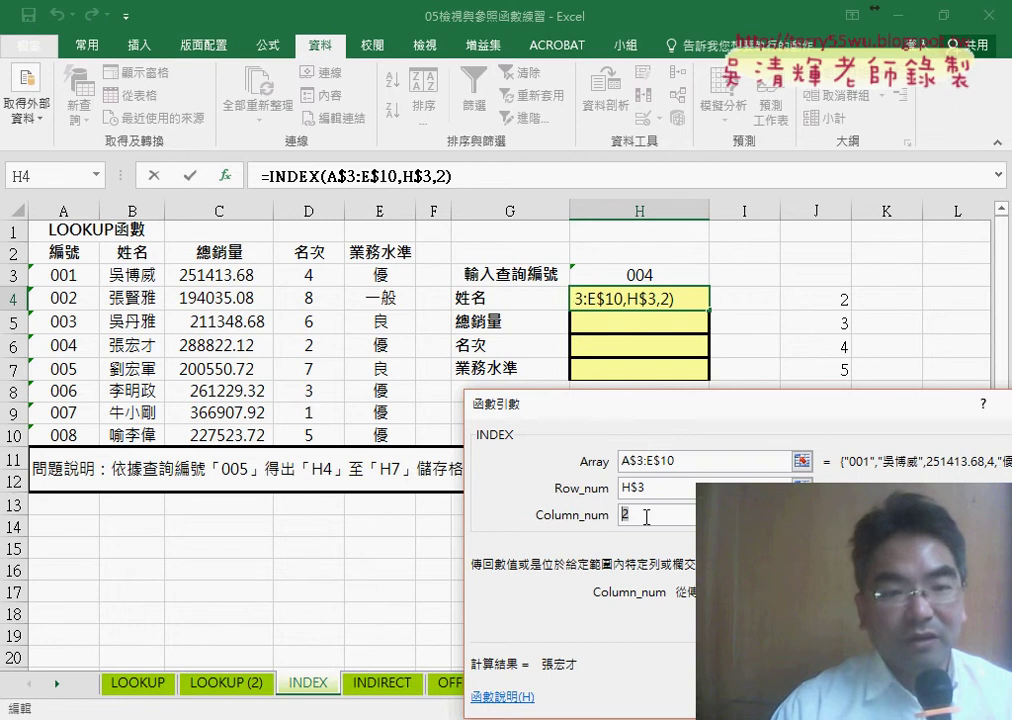
# Set the column argument to ROW()-2, confirm H4, and fill it down to H7.
pyautogui.write('ㄜ')
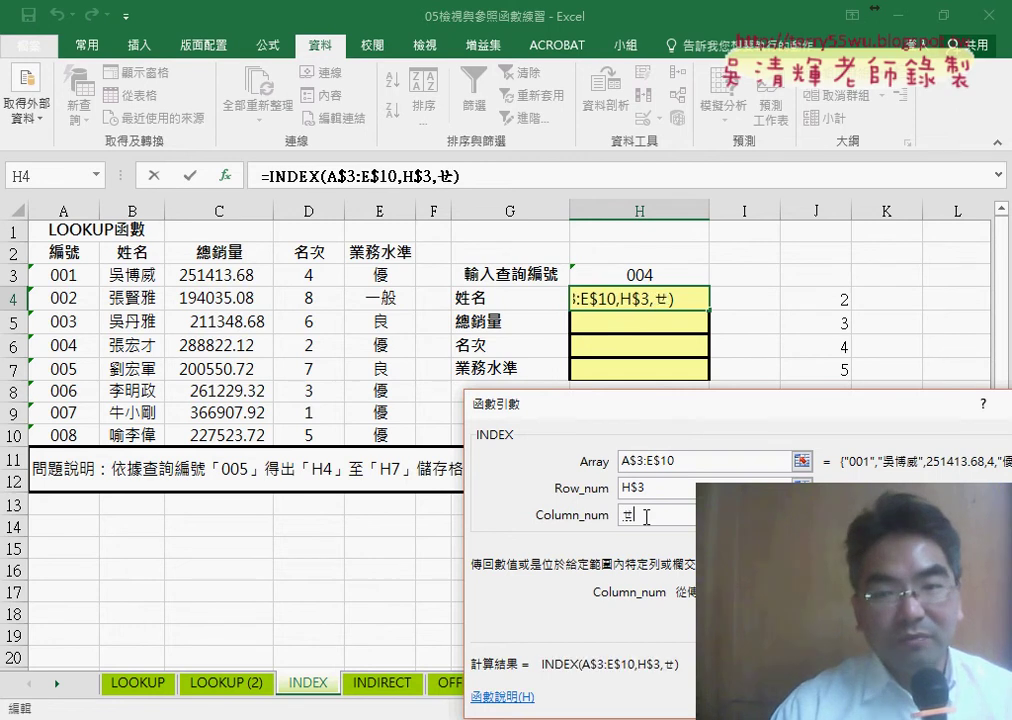
pyautogui.press('BackSpace')
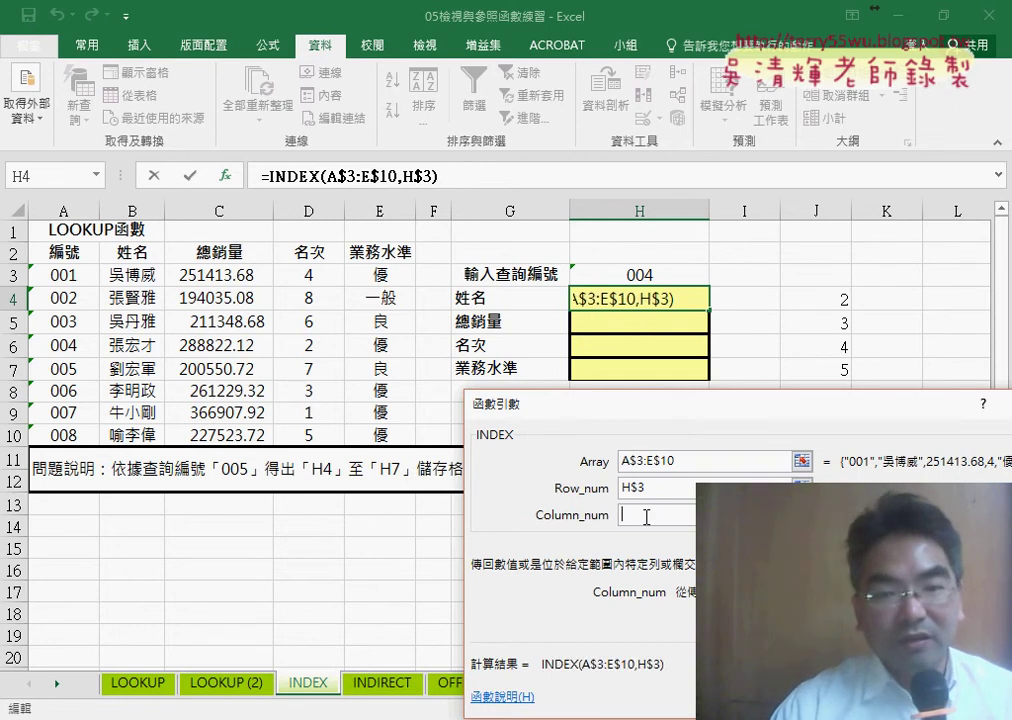
pyautogui.write('row')
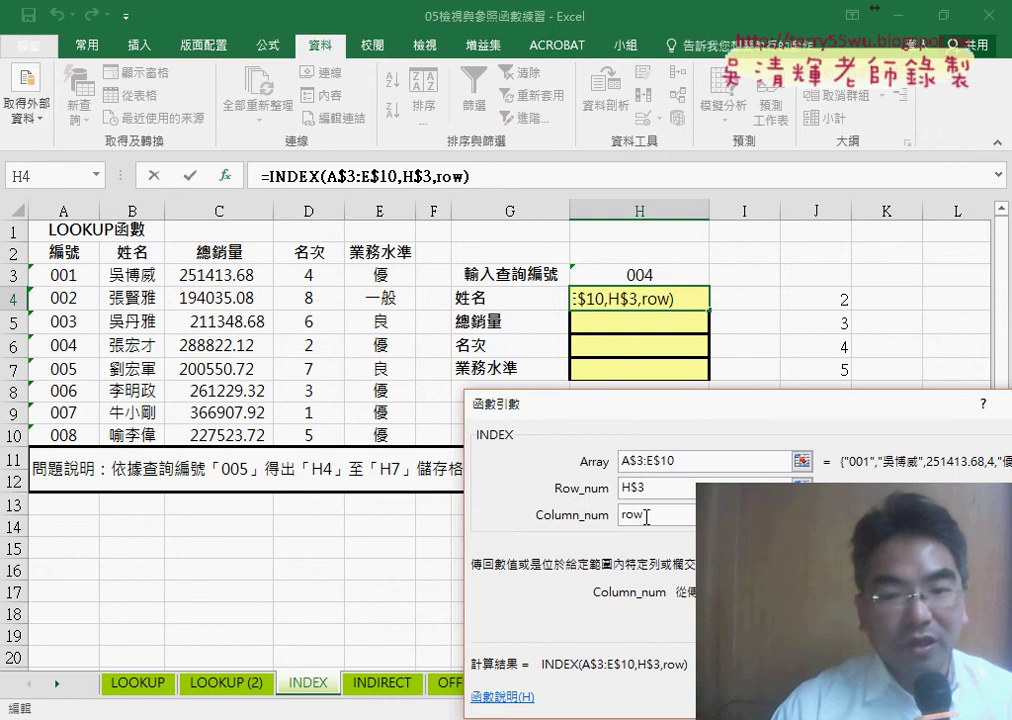
pyautogui.write('()-')
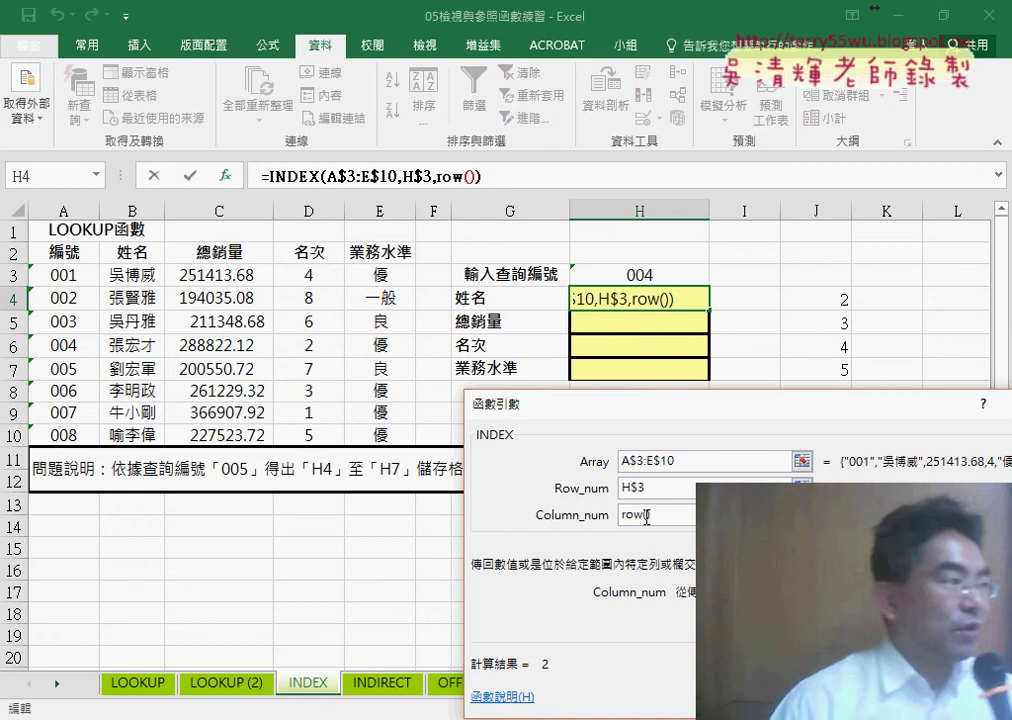
pyautogui.write('-2')
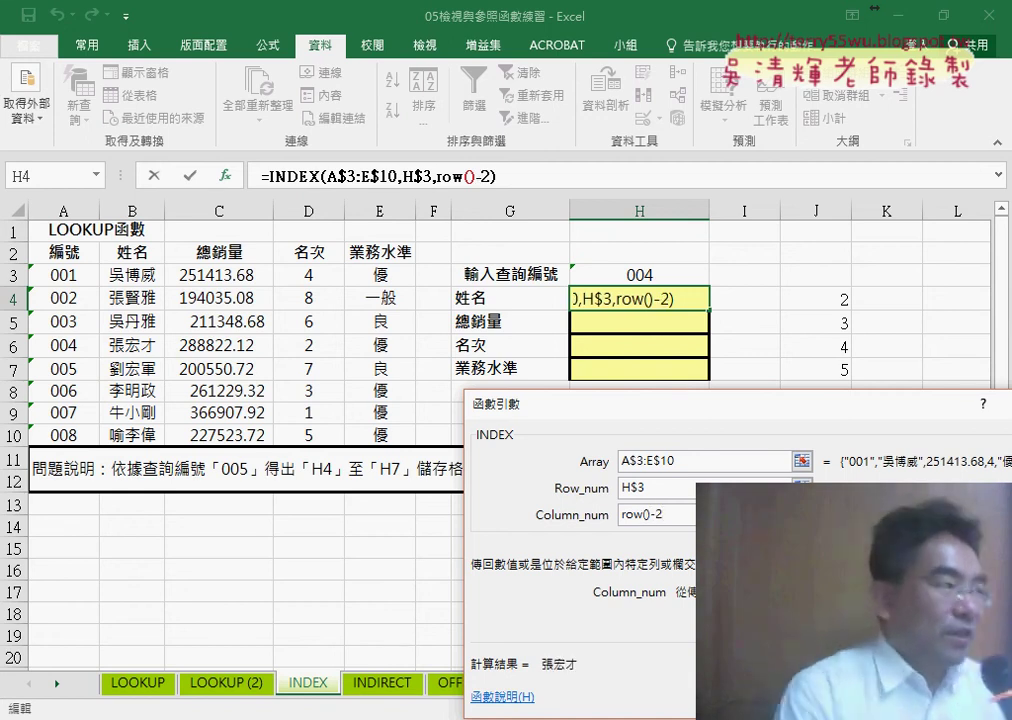
pyautogui.press('Return')
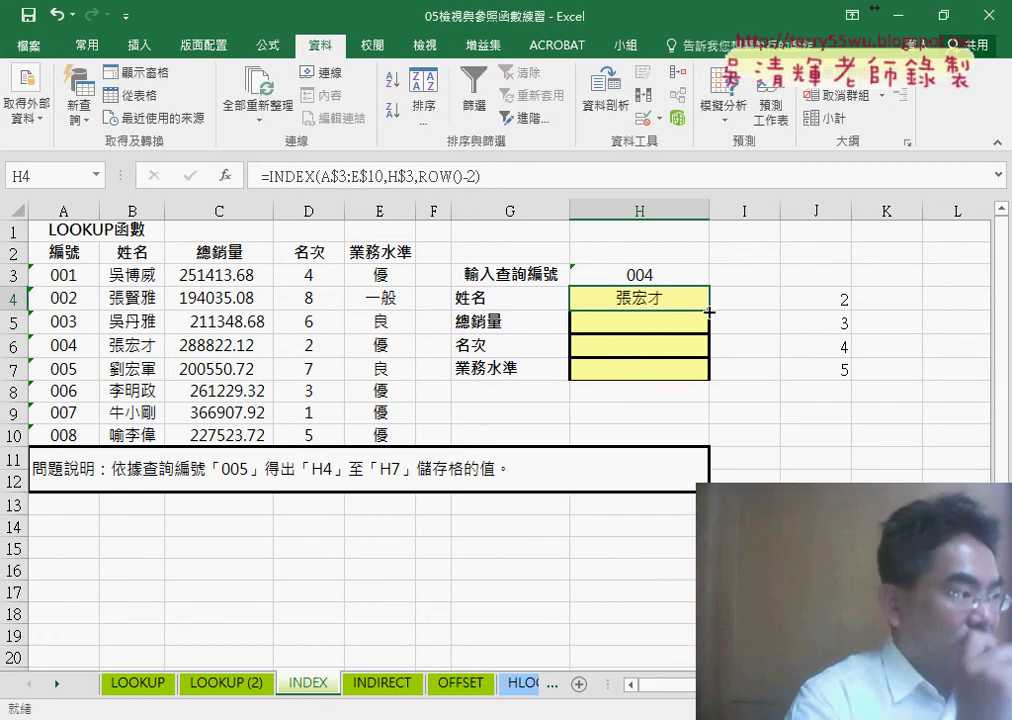
pyautogui.moveTo(709, 312); pyautogui.dragTo(707, 375)
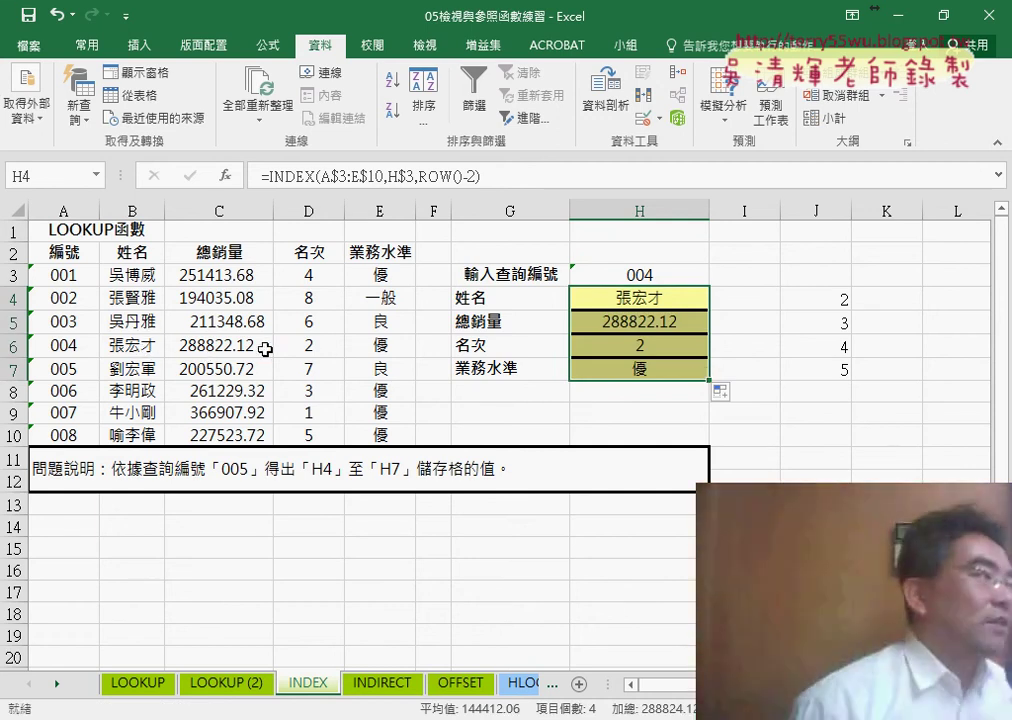
# Pick lookup numbers 002, then 007, then 008 from H3's dropdown list.
pyautogui.click(690, 275)
pyautogui.click(718, 276)
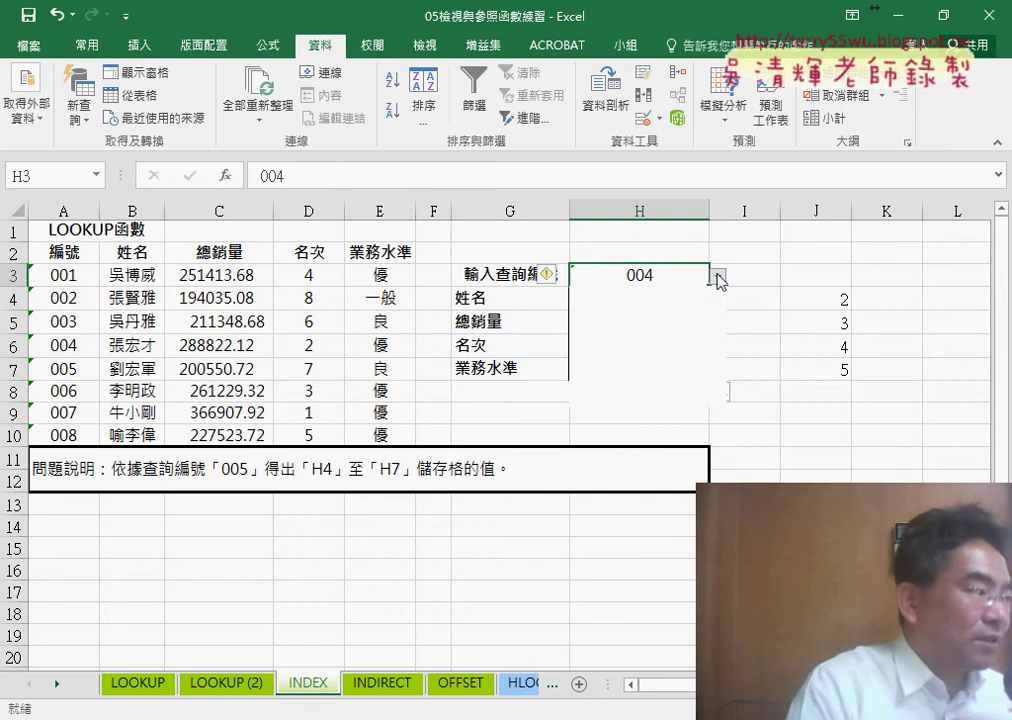
pyautogui.click(697, 312)
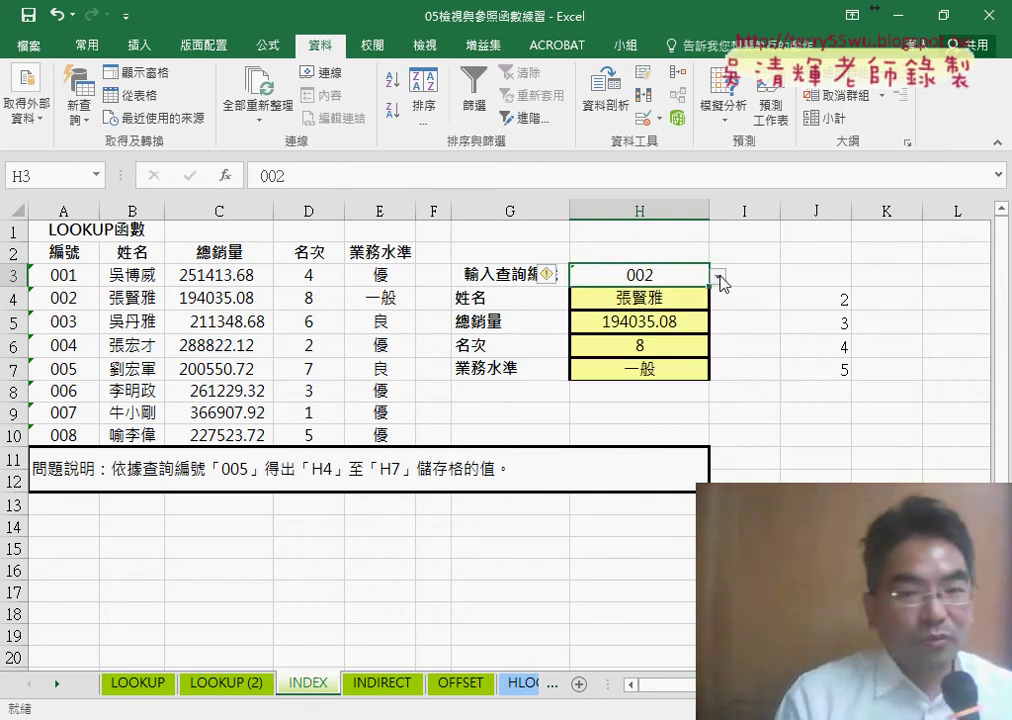
pyautogui.click(720, 277)
pyautogui.click(690, 388)
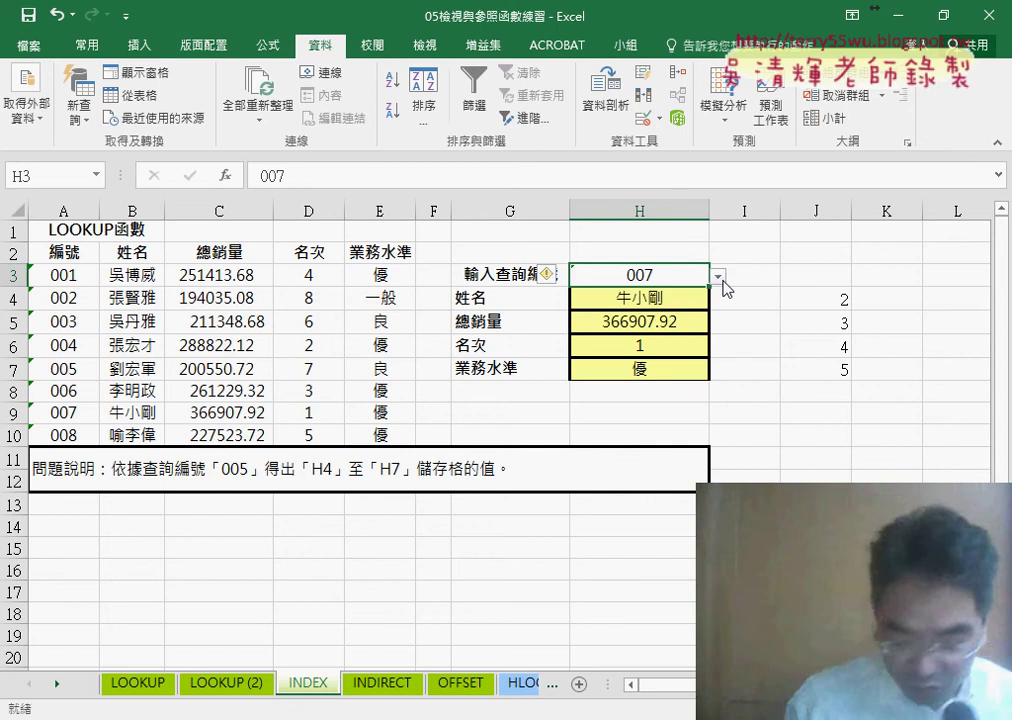
pyautogui.click(718, 276)
pyautogui.click(660, 398)
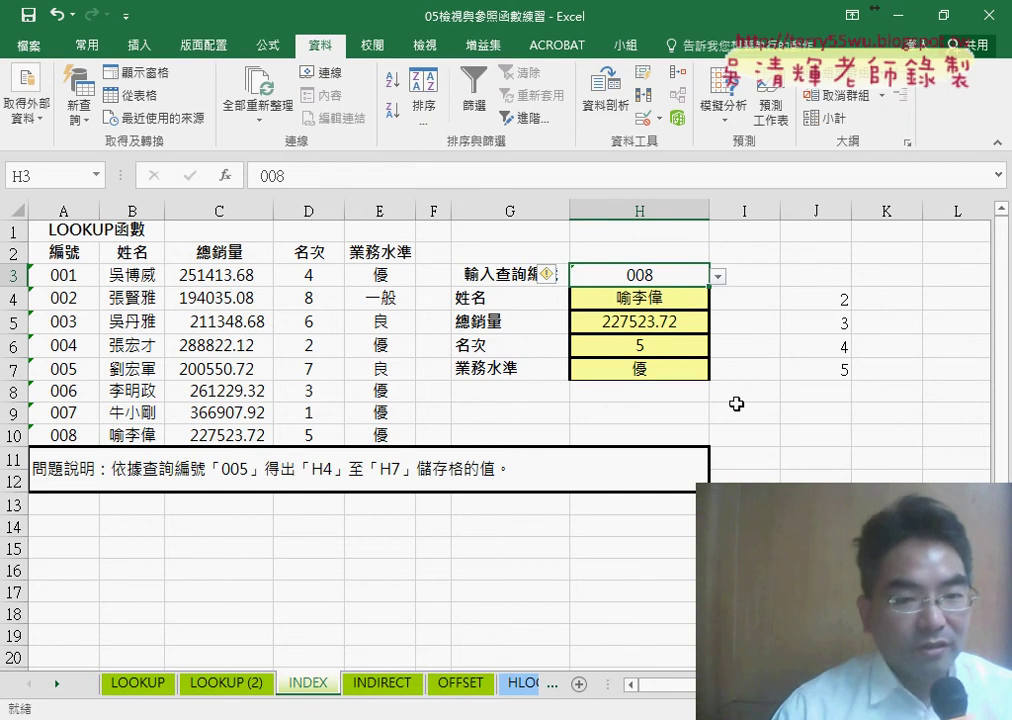
# Reopen H4's INDEX arguments and clear H$3 from Row_num, leaving =INDEX(A$3:E$10,,ROW()-2).
pyautogui.click(614, 298)
pyautogui.click(281, 177)
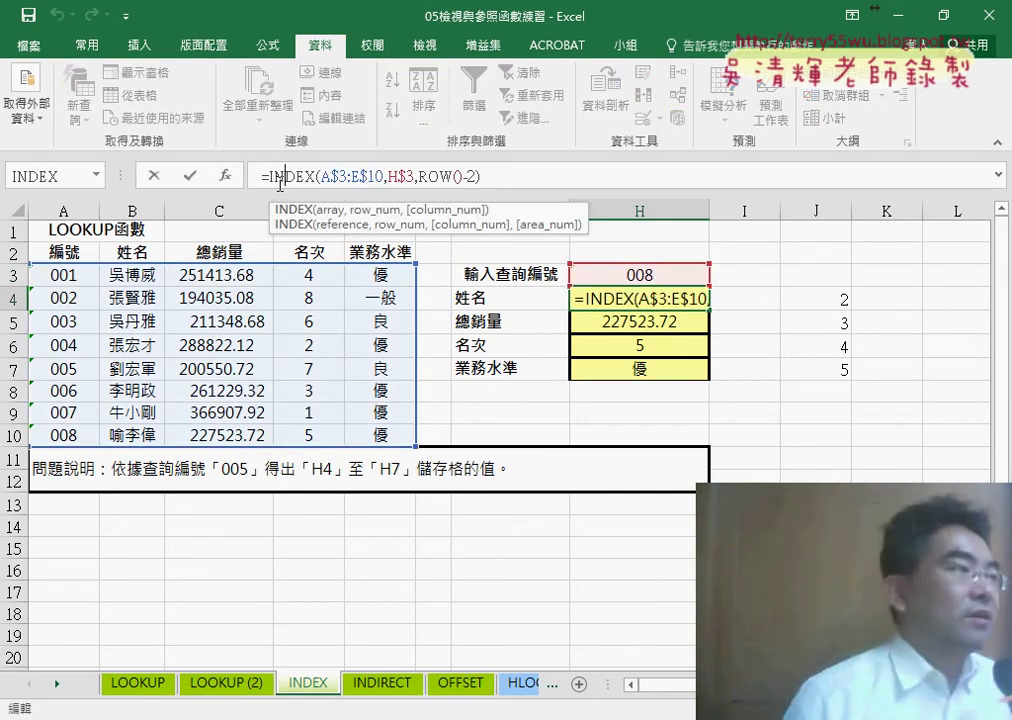
pyautogui.click(226, 176)
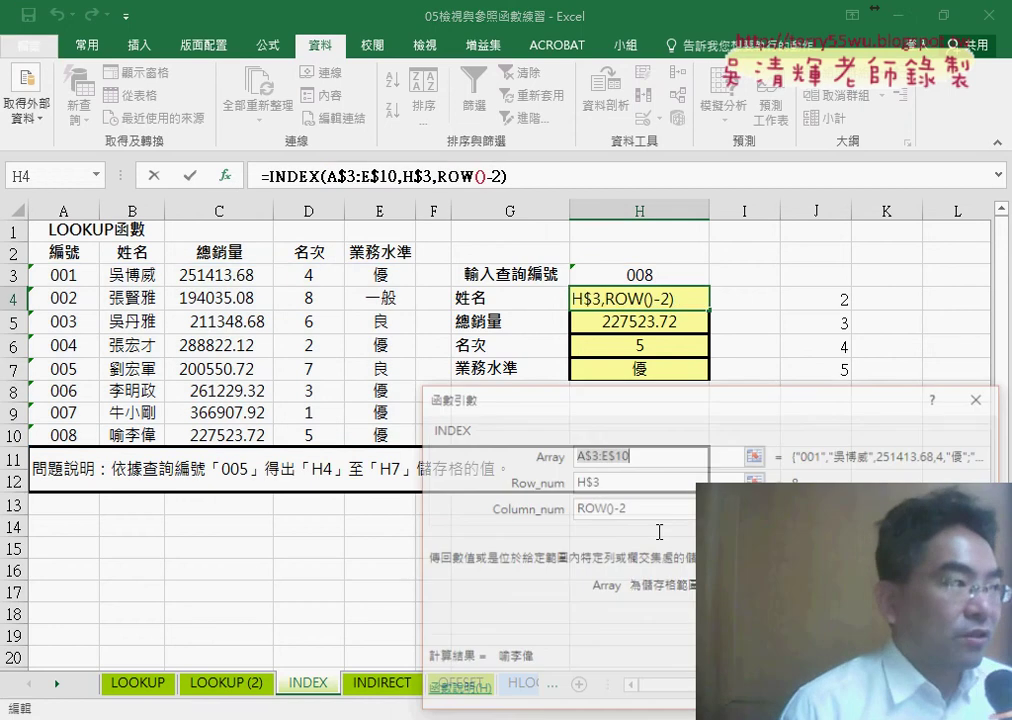
pyautogui.press('Tab')
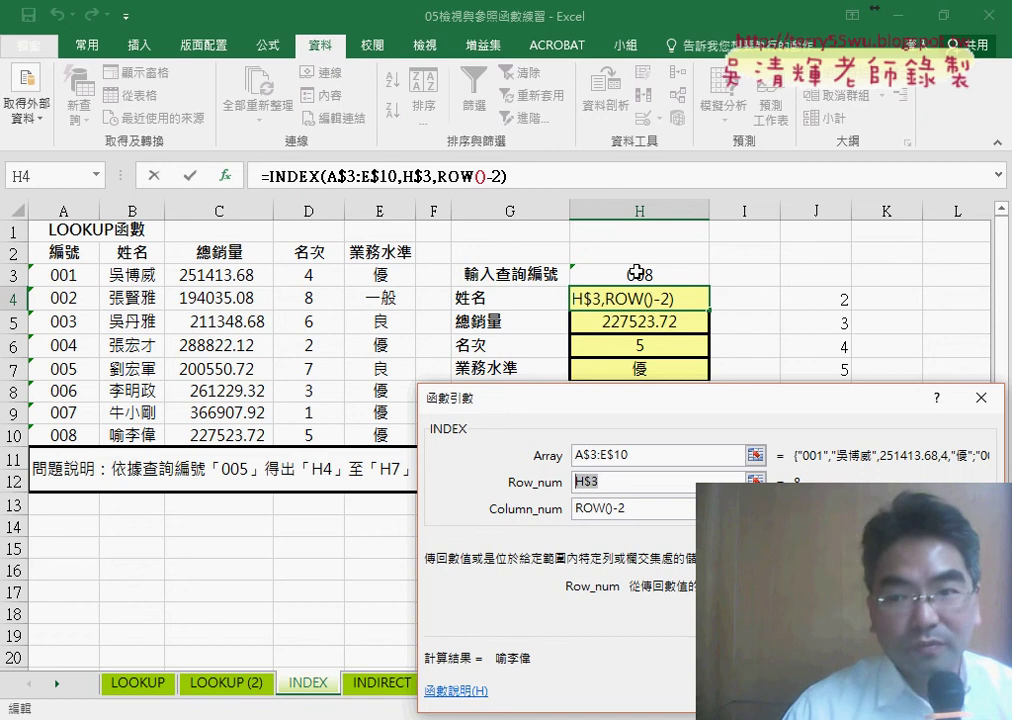
pyautogui.press('BackSpace')
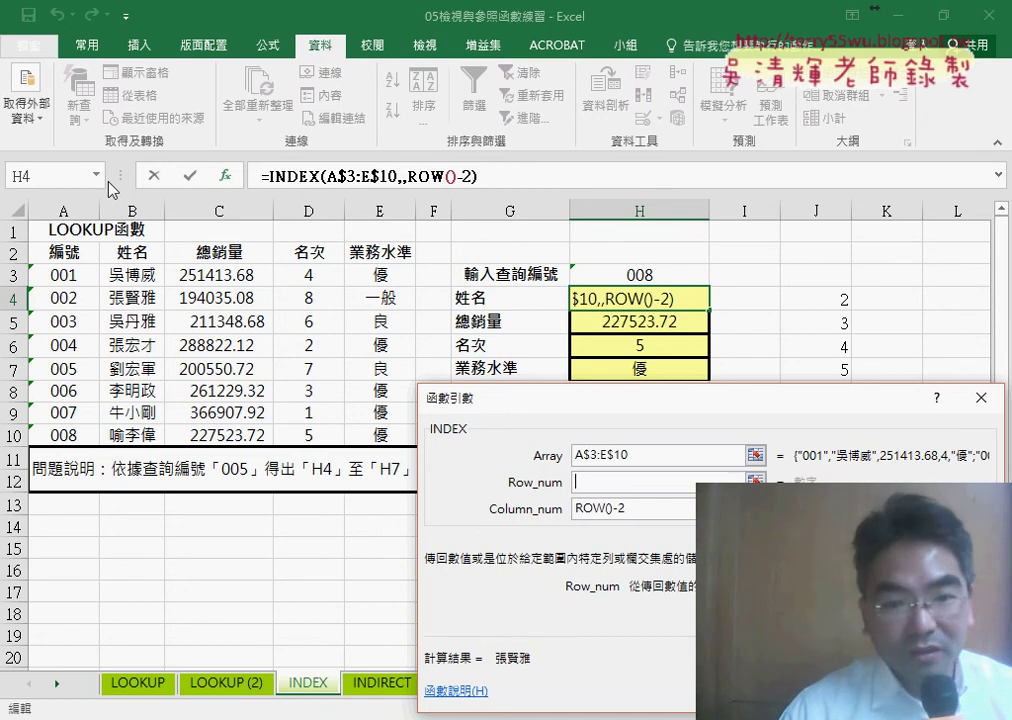
pyautogui.click(97, 175)
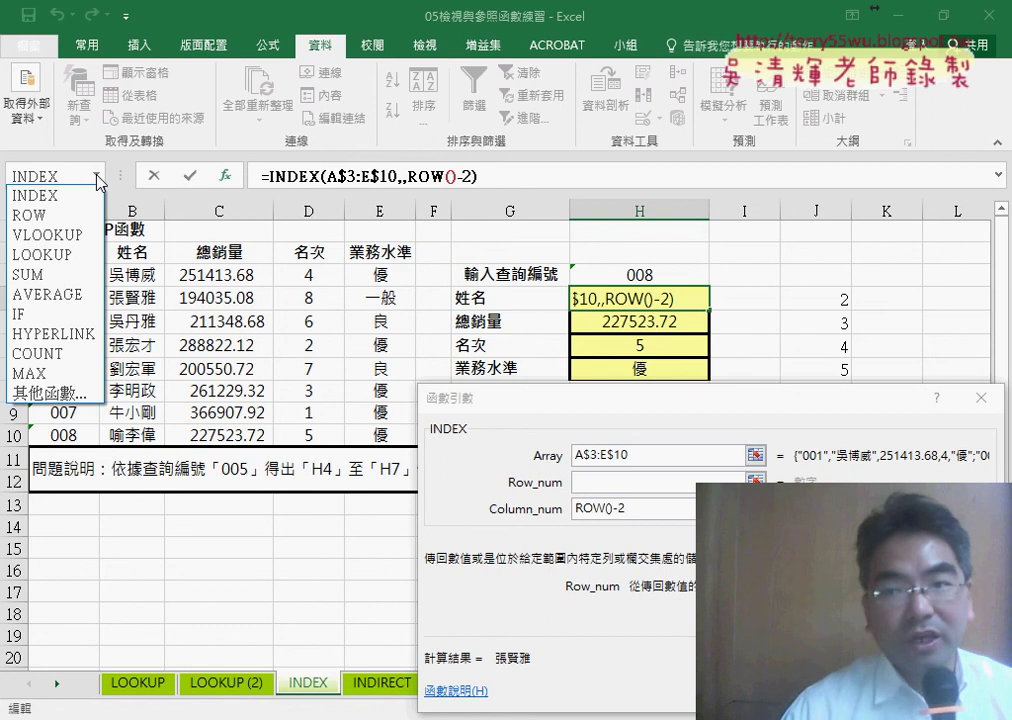
# Insert MATCH from the Lookup & Reference functions as INDEX's row argument.
pyautogui.click(78, 398)
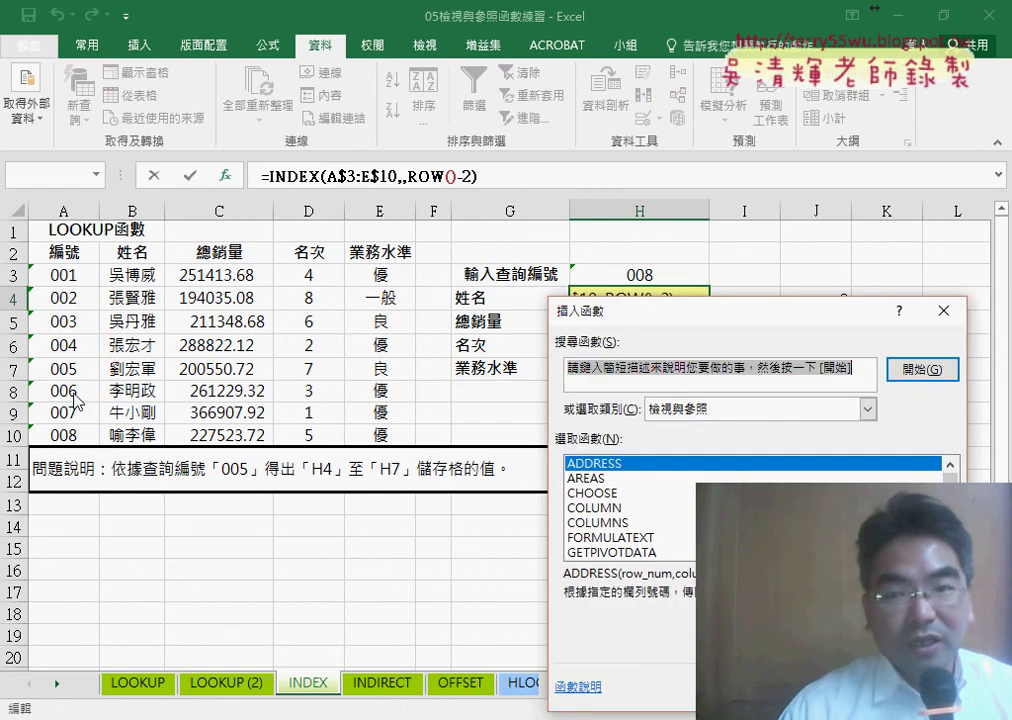
pyautogui.moveTo(657, 315); pyautogui.dragTo(185, 182)
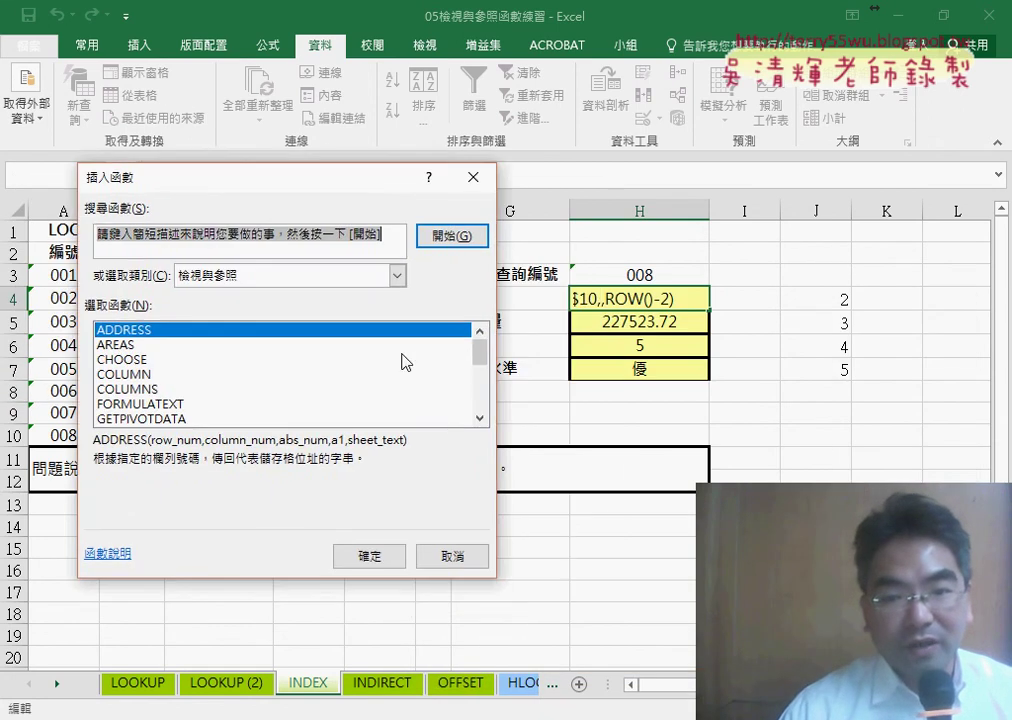
pyautogui.scroll(-1, 479, 360)
pyautogui.scroll(-1, 479, 372)
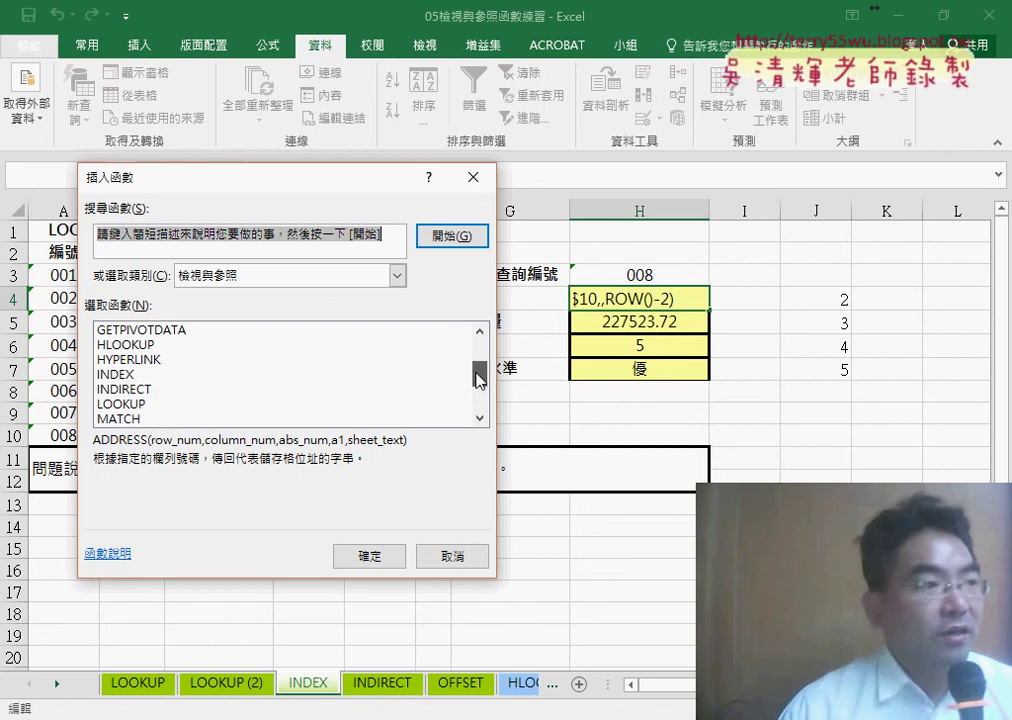
pyautogui.doubleClick(124, 418)
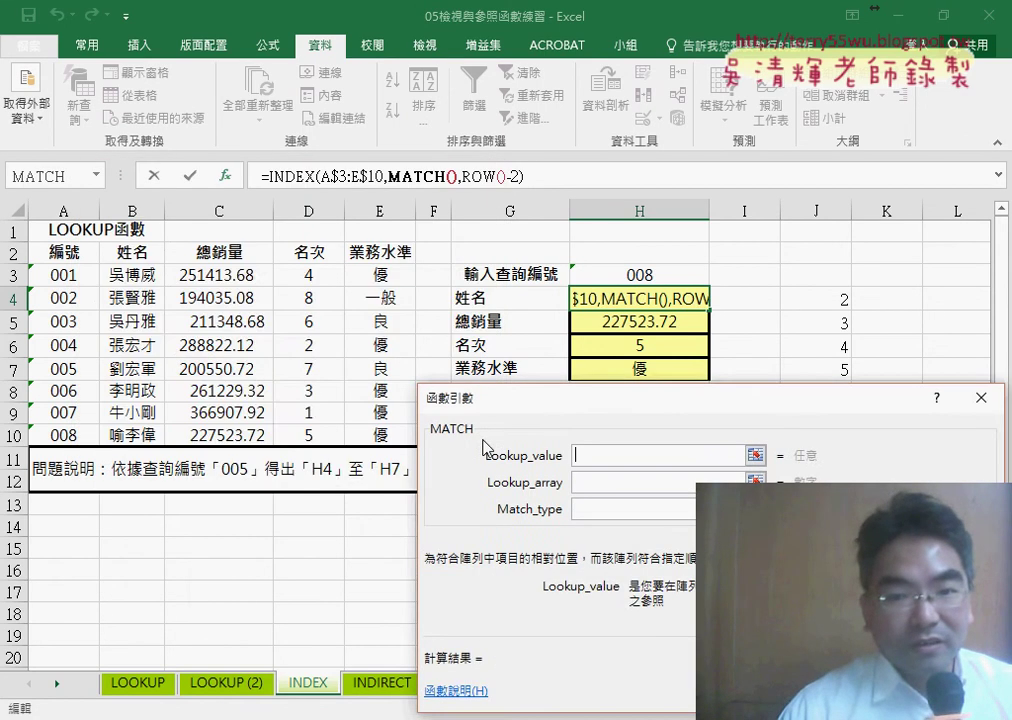
# Fill MATCH with lookup value H3, lookup array 編號 (A3:A10) and match type 0.
pyautogui.moveTo(538, 408); pyautogui.dragTo(246, 306)
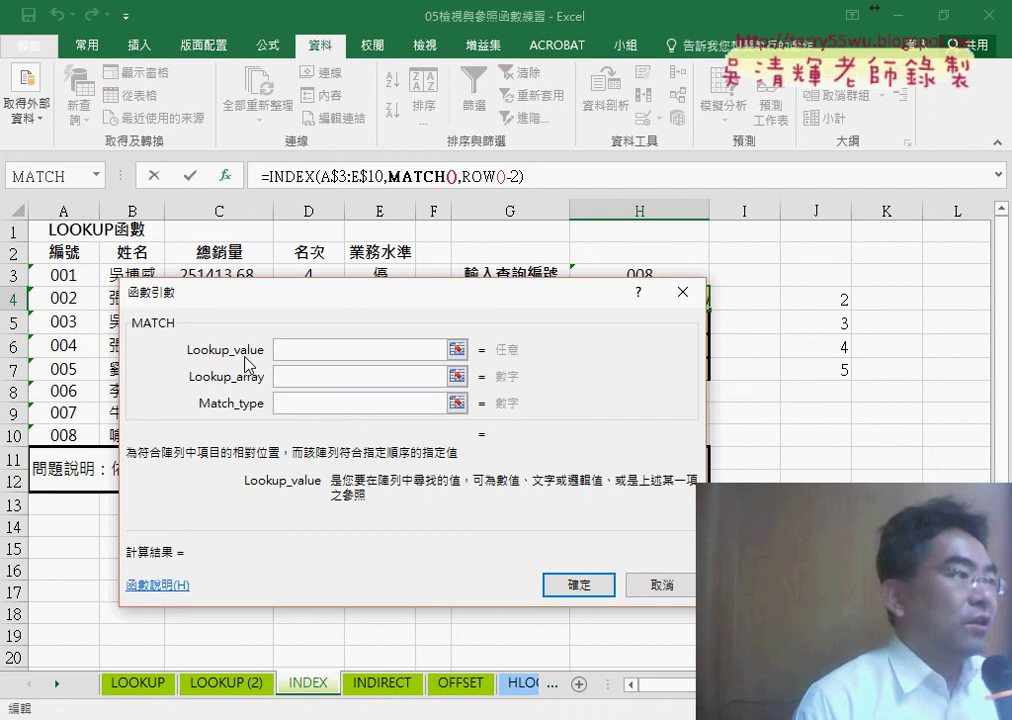
pyautogui.moveTo(465, 306); pyautogui.dragTo(480, 365)
pyautogui.click(640, 274)
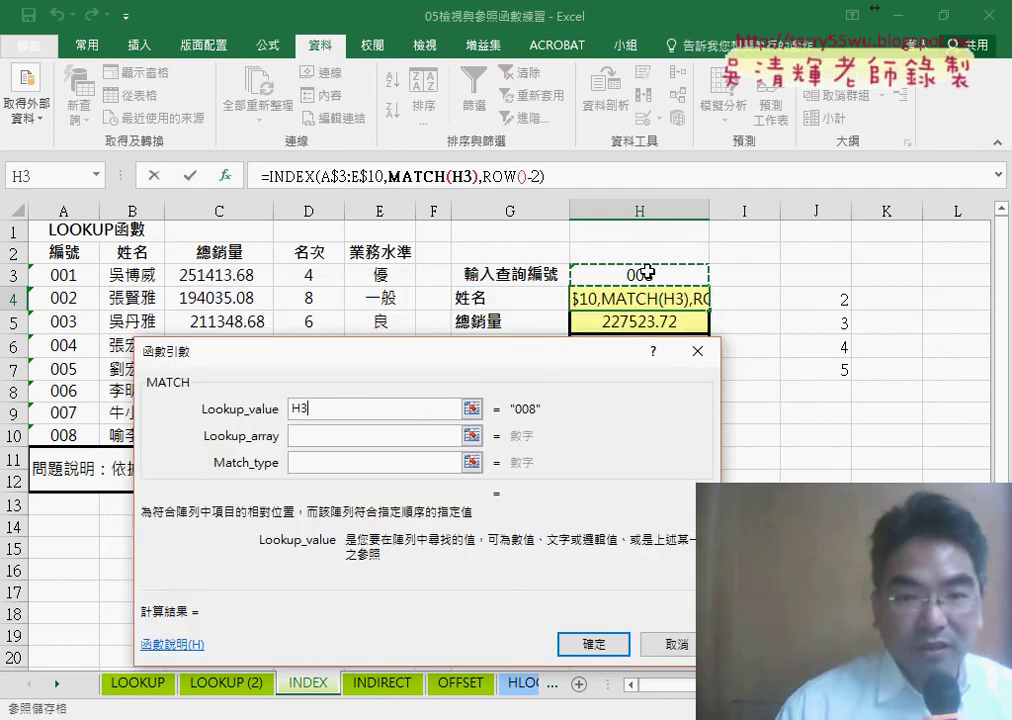
pyautogui.click(310, 436)
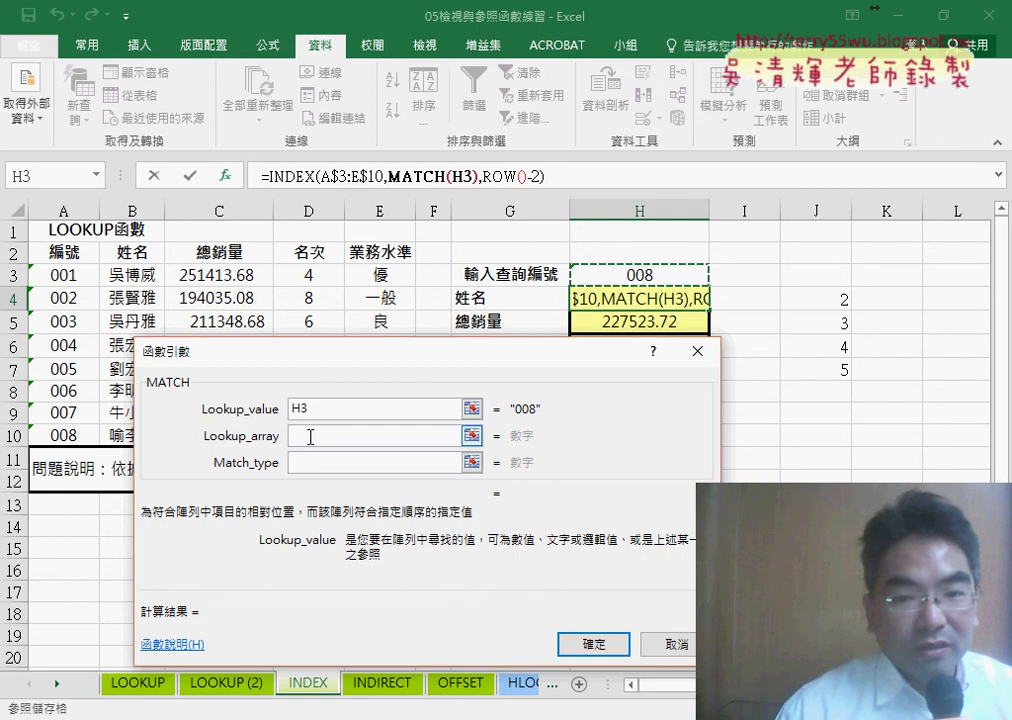
pyautogui.click(310, 436)
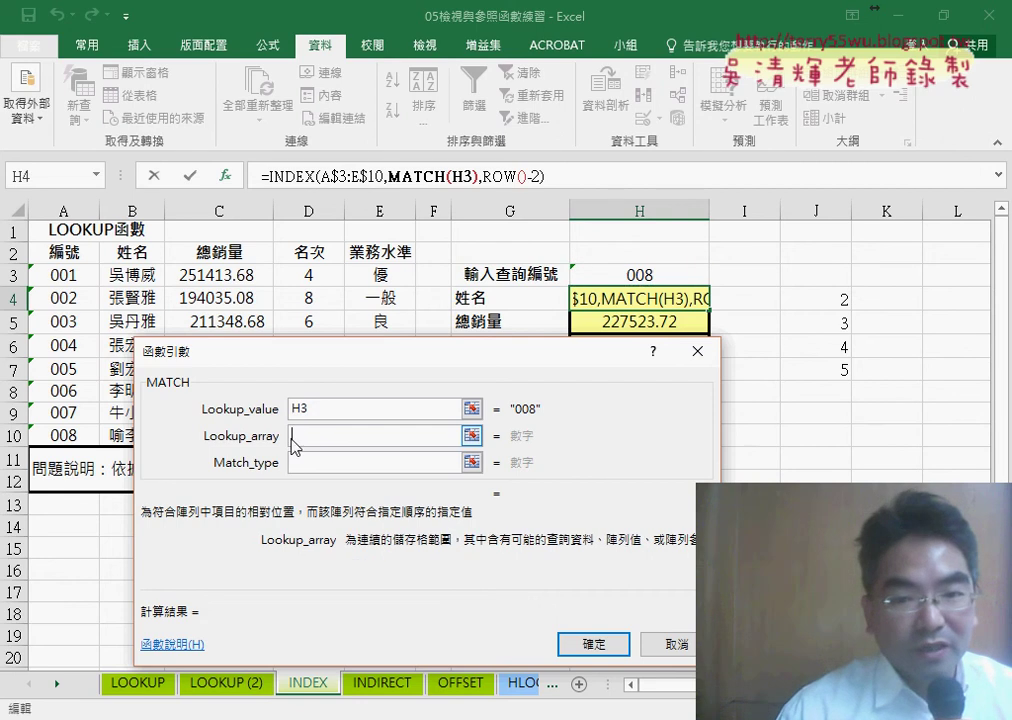
pyautogui.moveTo(69, 277); pyautogui.dragTo(65, 436)
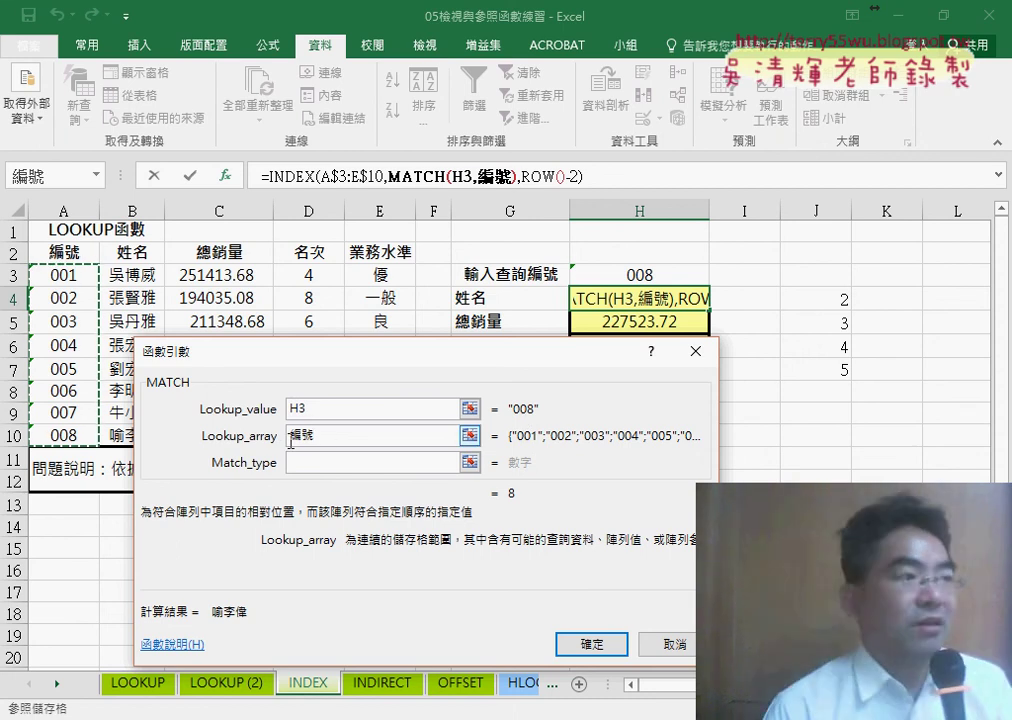
pyautogui.click(296, 463)
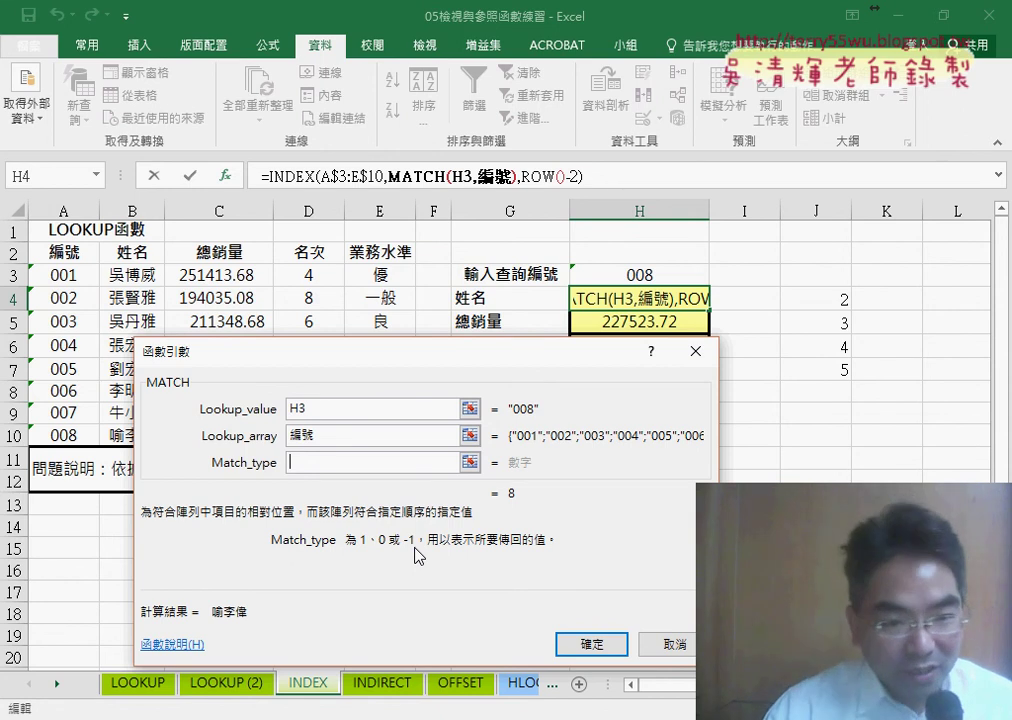
pyautogui.write('0')
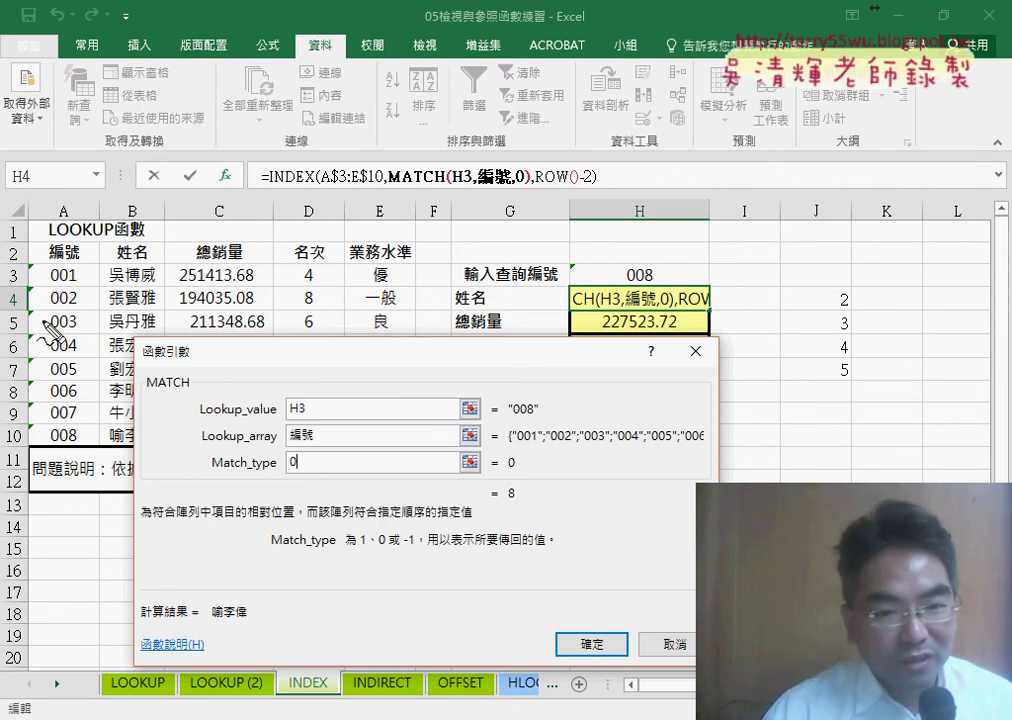
# Mark the 編號 codes and the MATCH result 8 with red annotations, then clear them.
pyautogui.moveTo(33, 266); pyautogui.dragTo(34, 442)
pyautogui.moveTo(33, 266); pyautogui.dragTo(22, 452)
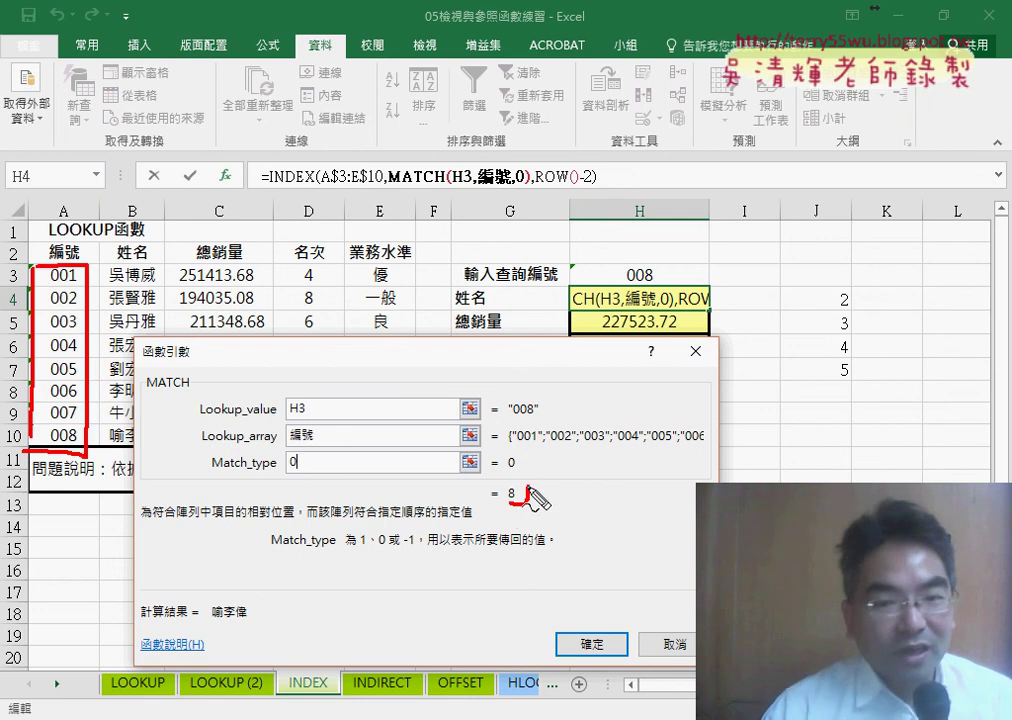
pyautogui.moveTo(512, 481); pyautogui.dragTo(514, 506)
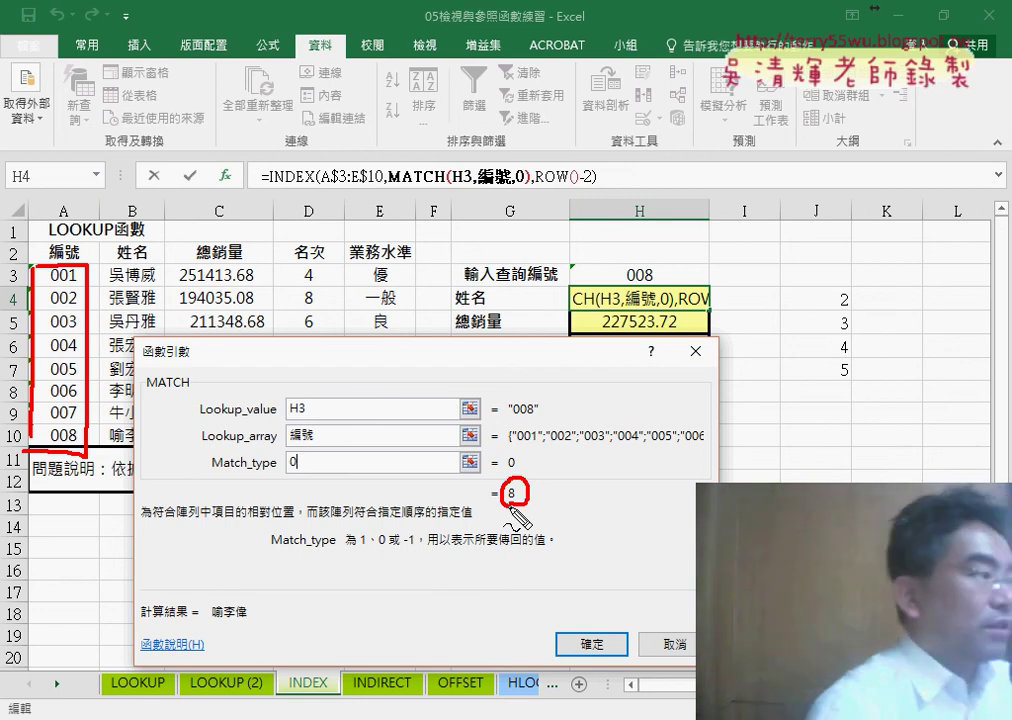
pyautogui.press('Escape')
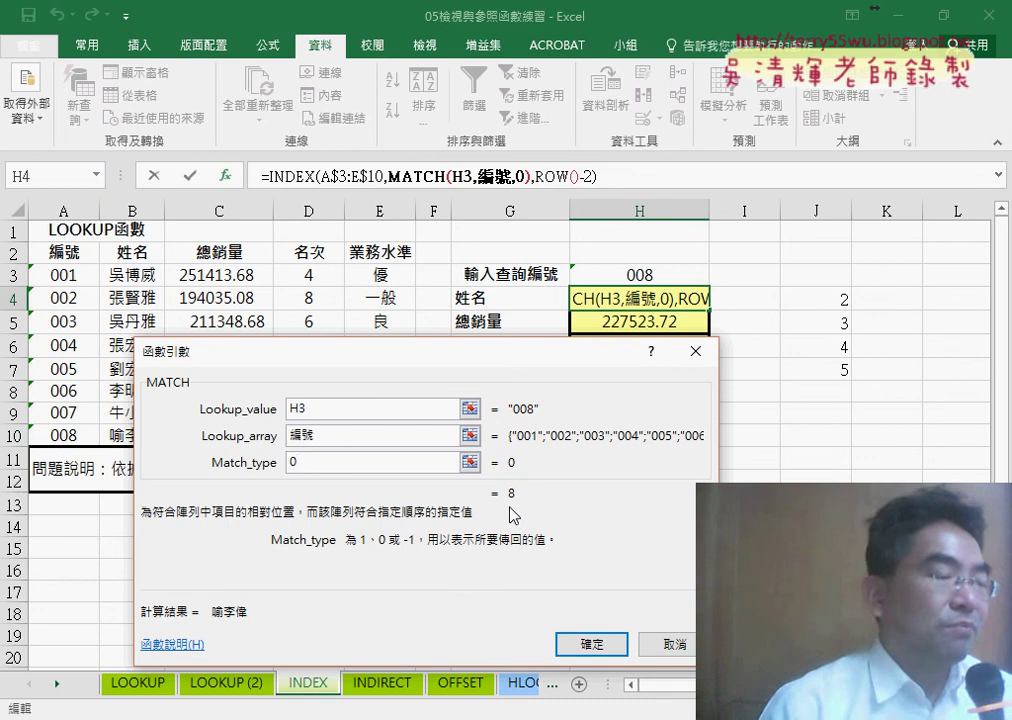
# Confirm H4, change the lookup reference to H$3, and fill the formula down through H7.
pyautogui.click(594, 645)
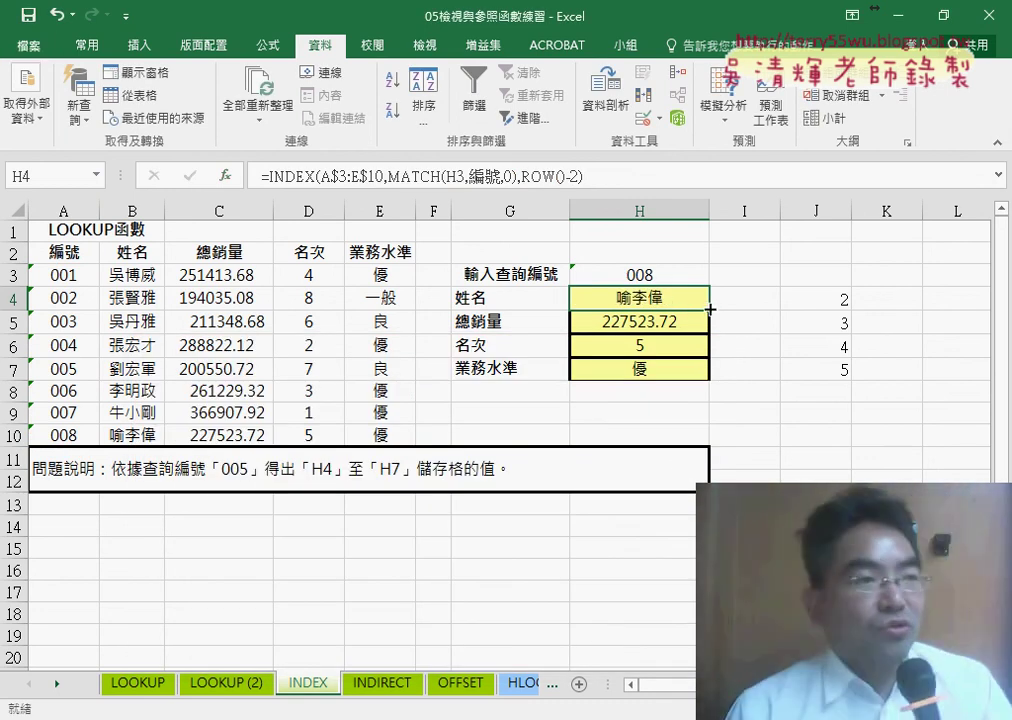
pyautogui.moveTo(709, 309); pyautogui.dragTo(728, 376)
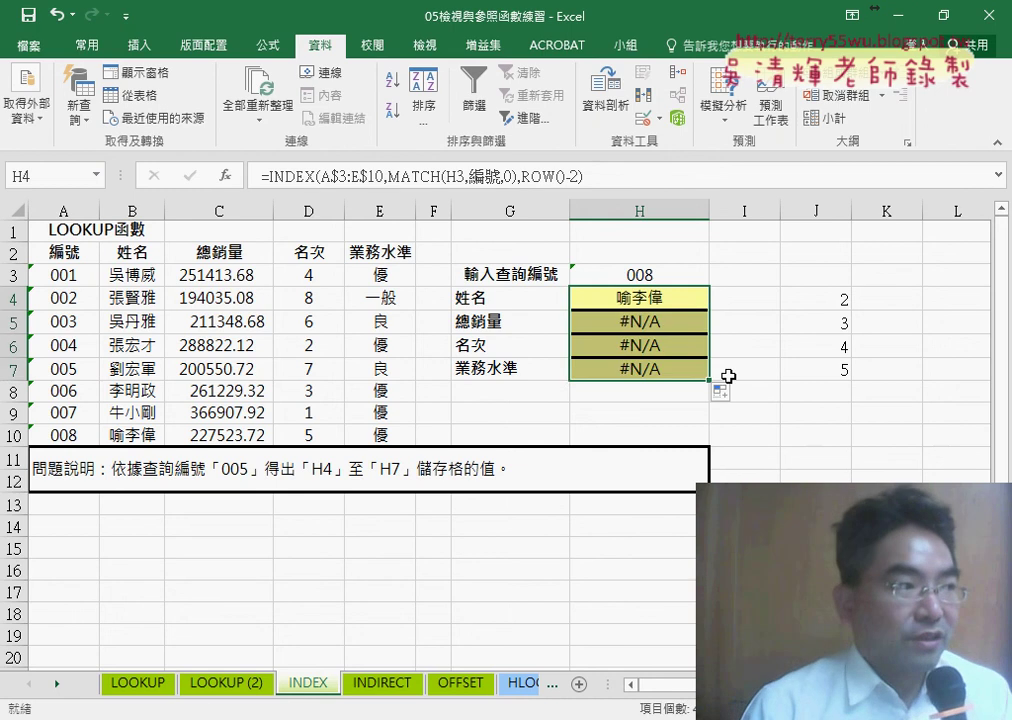
pyautogui.click(663, 300)
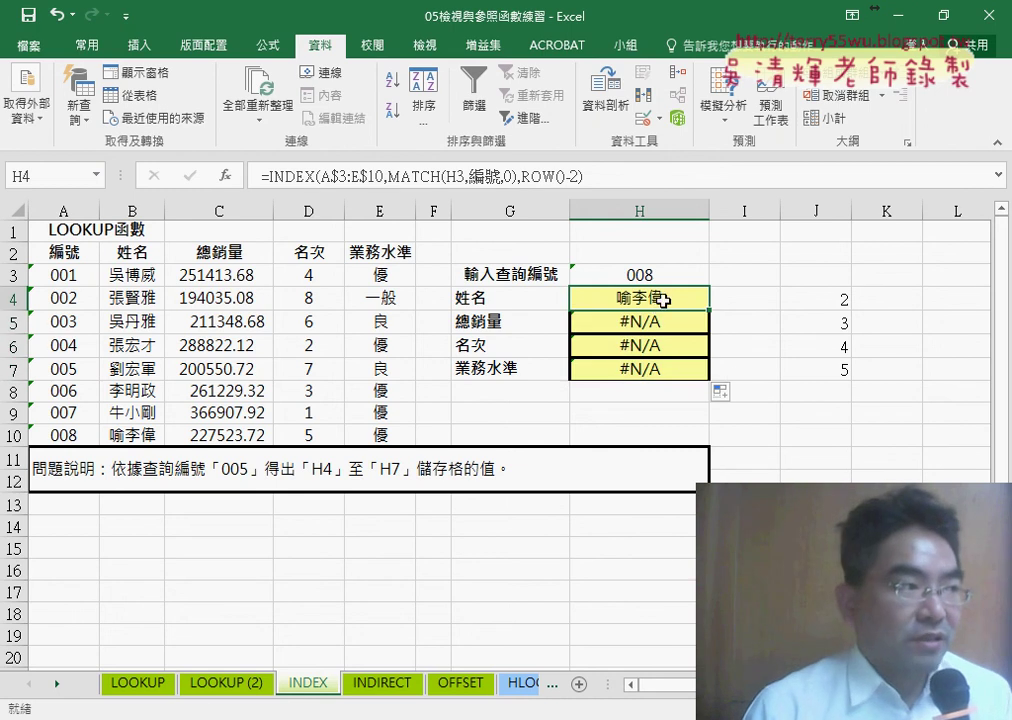
pyautogui.click(458, 176)
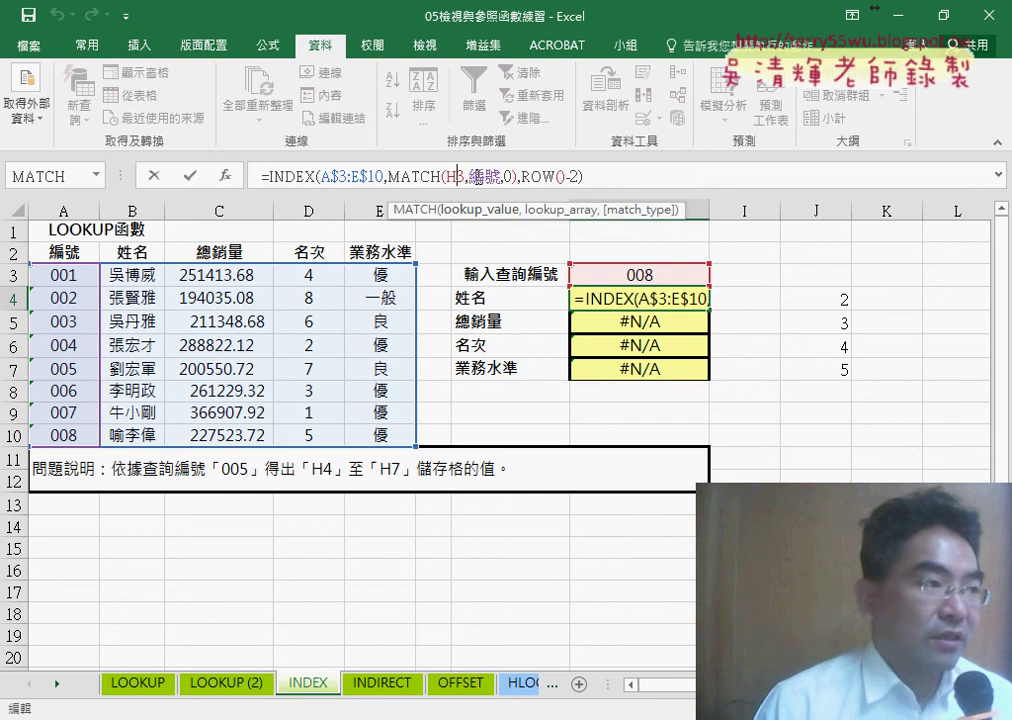
pyautogui.write('$')
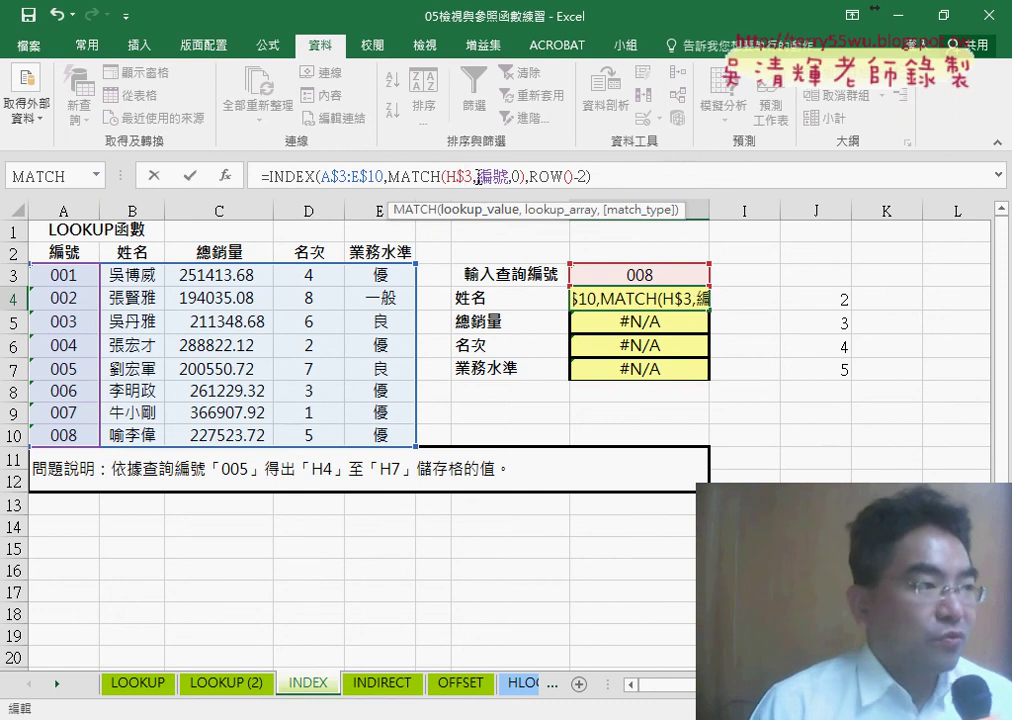
pyautogui.click(194, 178)
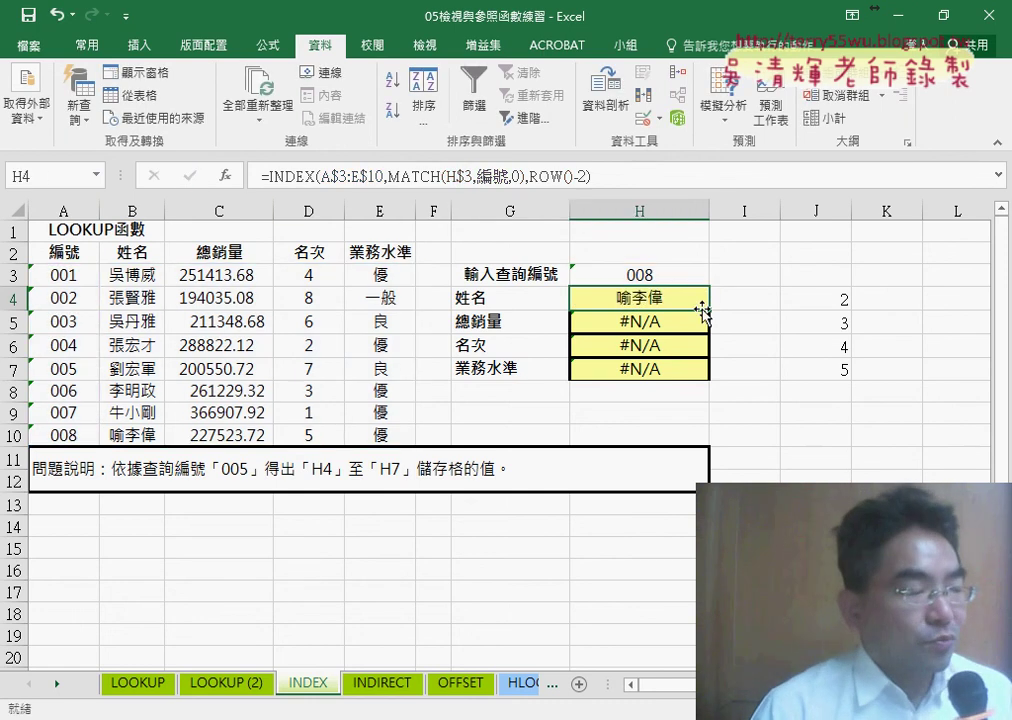
pyautogui.moveTo(709, 309); pyautogui.dragTo(711, 374)
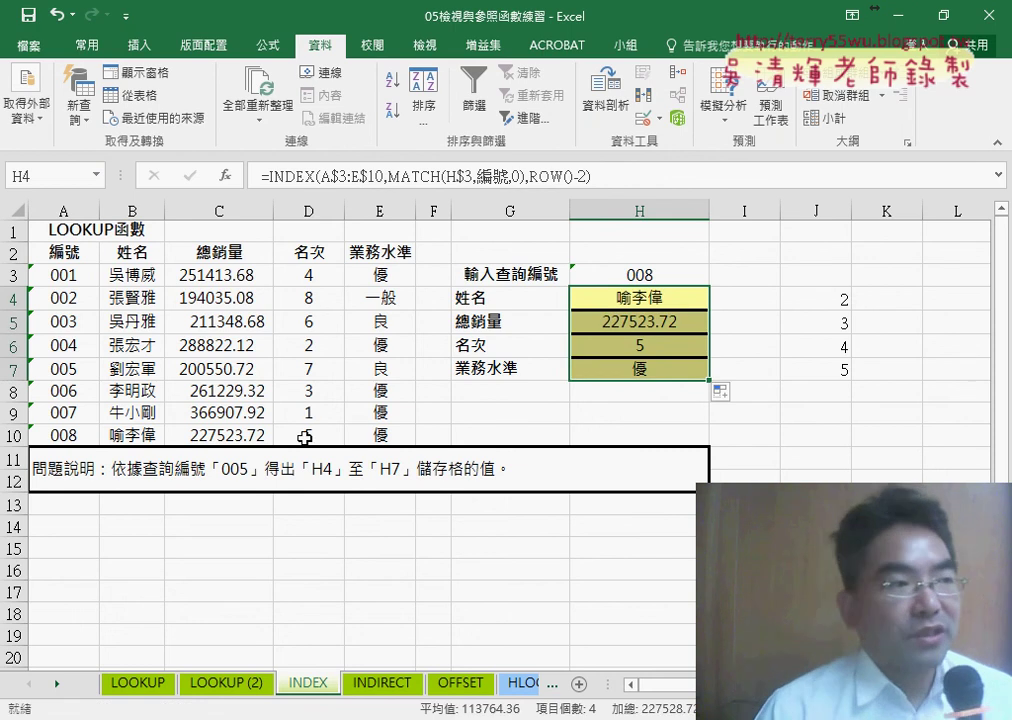
pyautogui.click(642, 273)
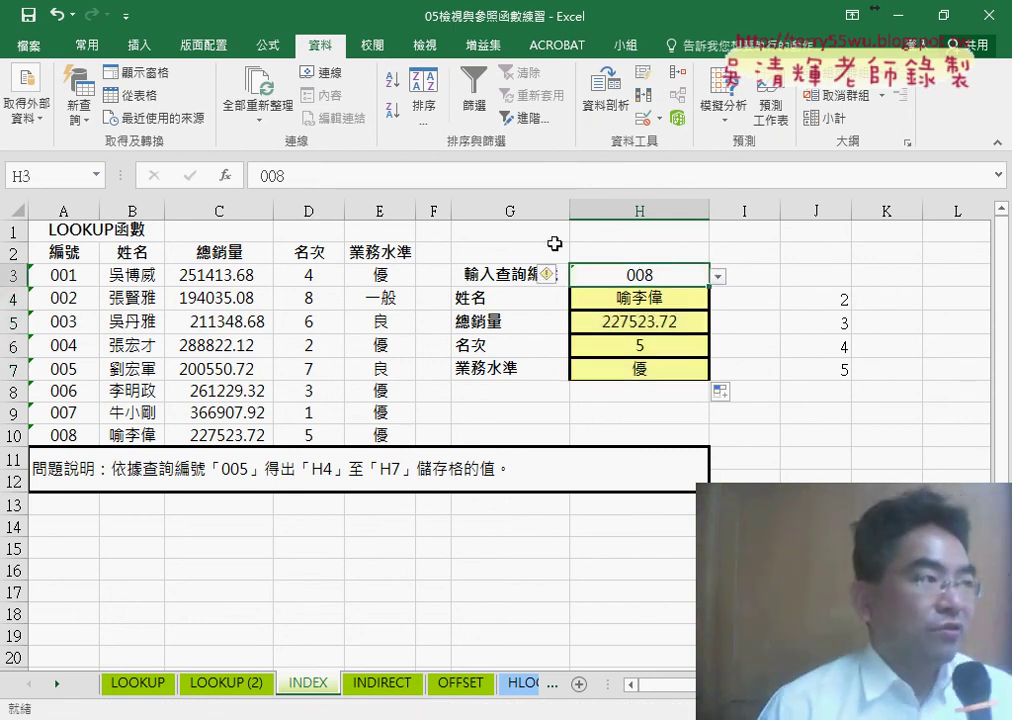
# Reopen H4's INDEX arguments in array form, showing MATCH evaluating to 8 and ROW()-2 to 2.
pyautogui.press('Return')
pyautogui.click(290, 176)
pyautogui.click(228, 175)
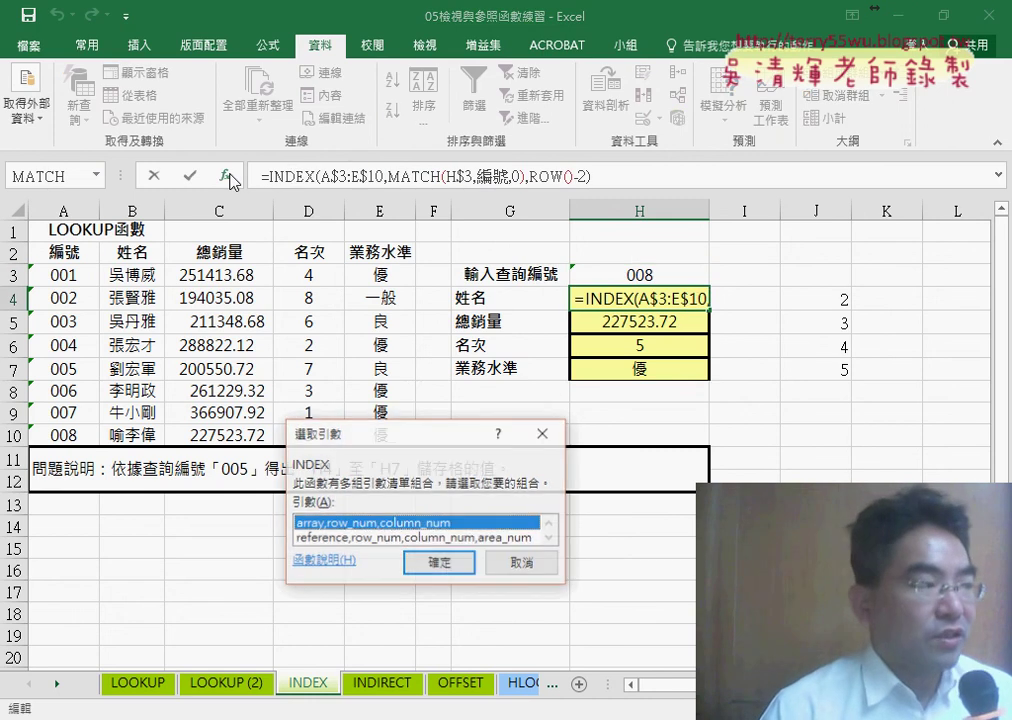
pyautogui.click(440, 565)
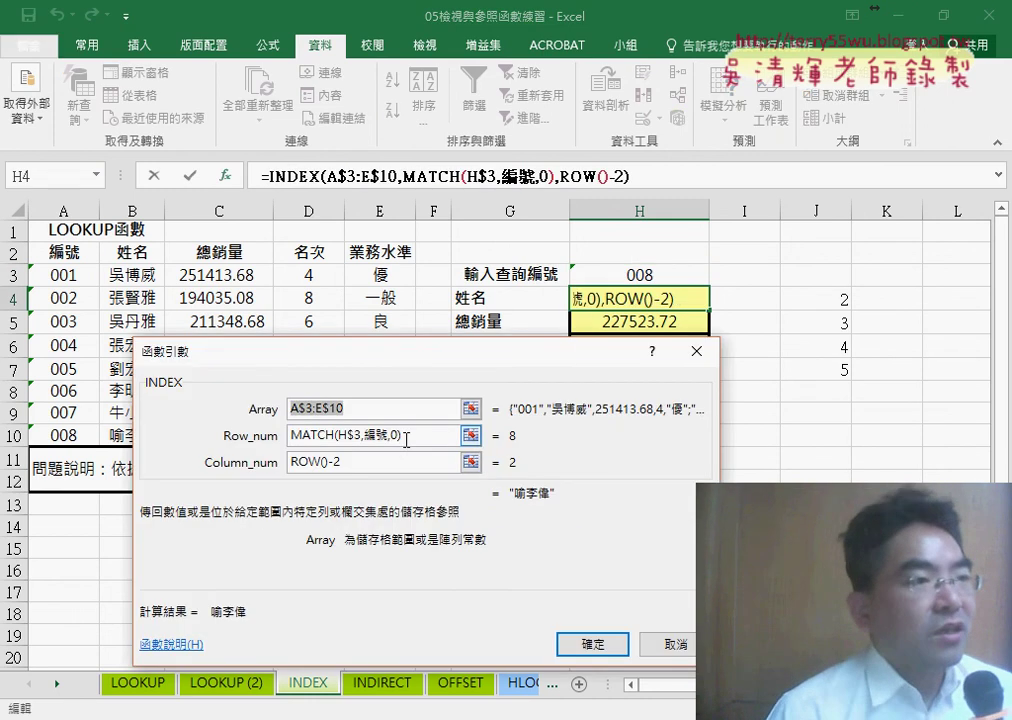
pyautogui.press('Tab')
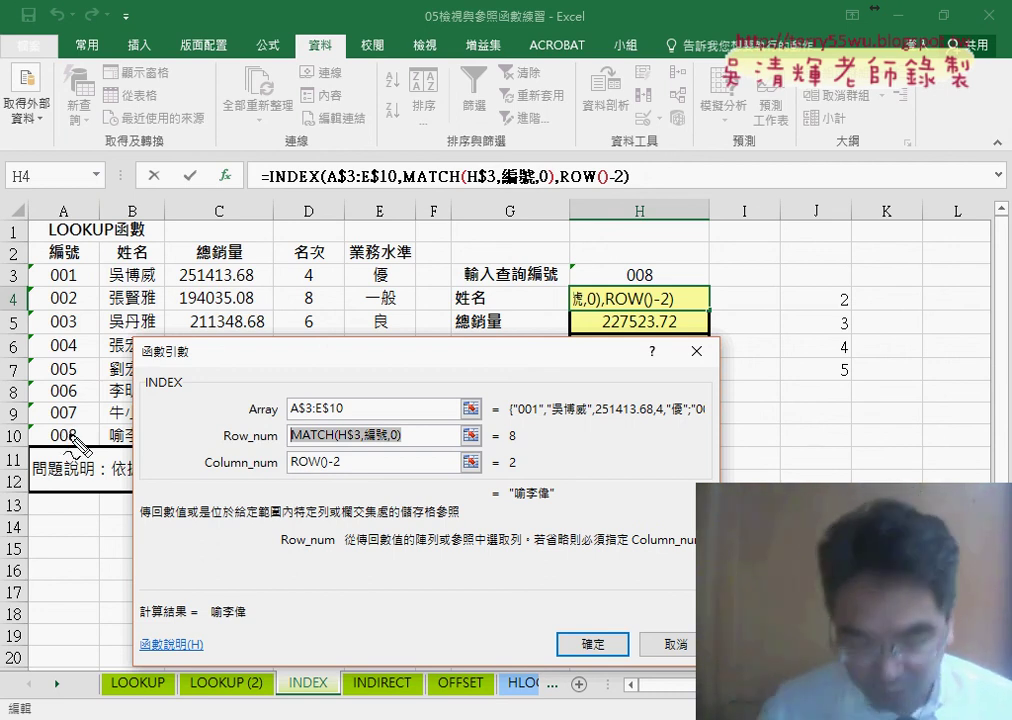
# Underline INDEX and the nested MATCH in red and arrow INDEX to its Array.
pyautogui.moveTo(268, 186); pyautogui.dragTo(318, 186)
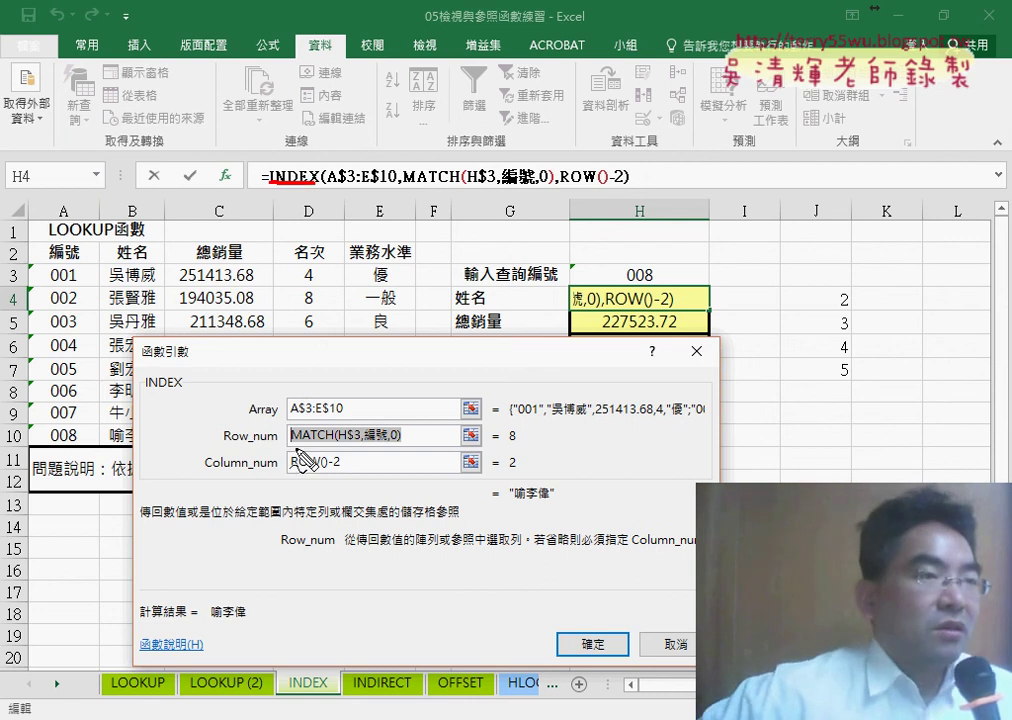
pyautogui.moveTo(296, 446); pyautogui.dragTo(332, 446)
pyautogui.moveTo(237, 170)
pyautogui.mouseDown()
pyautogui.moveTo(275, 420)
pyautogui.moveTo(288, 434)
pyautogui.mouseUp()
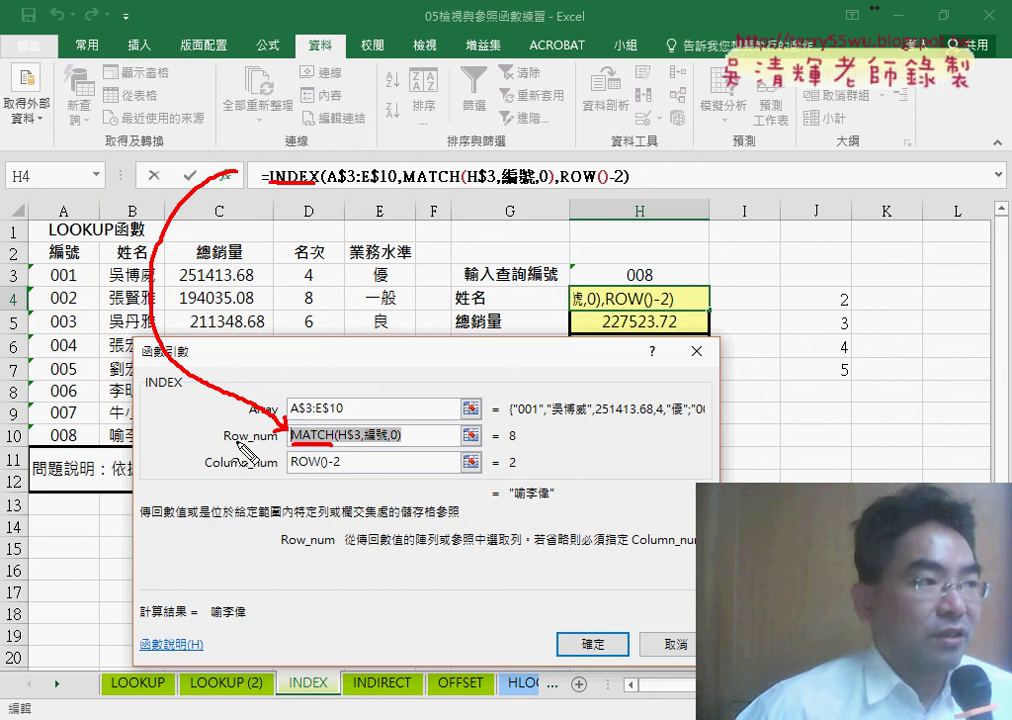